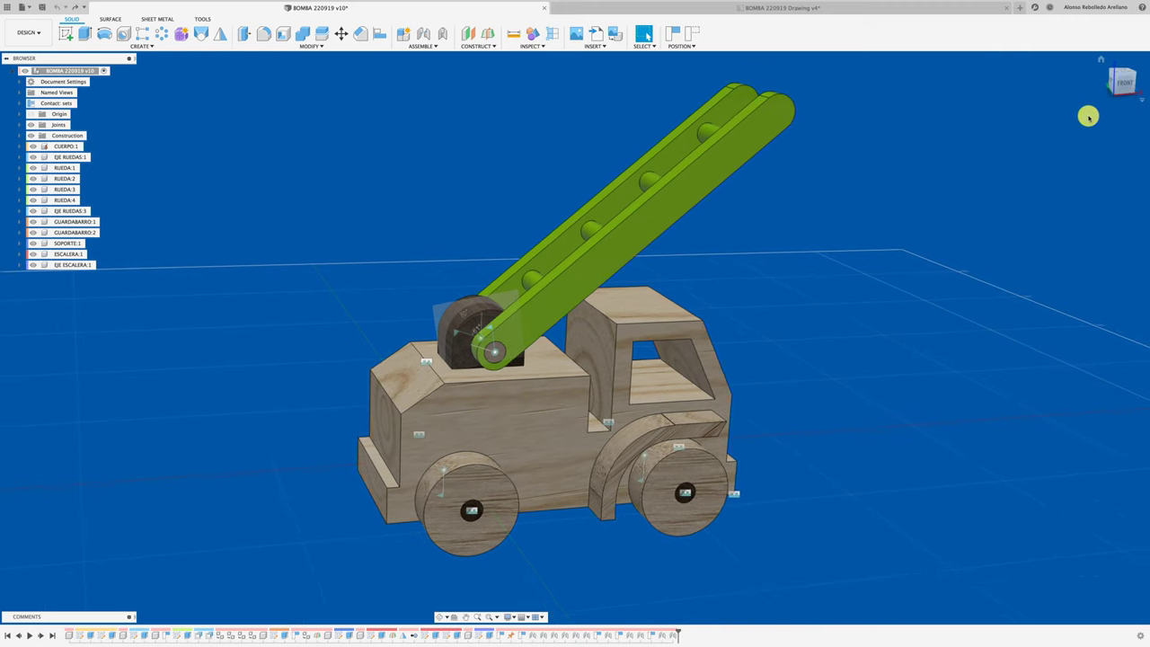
# - Set the model to the FRONT view, then switch to the BOMBA 220919 Drawing v4 sheet
pyautogui.click(1125, 86)
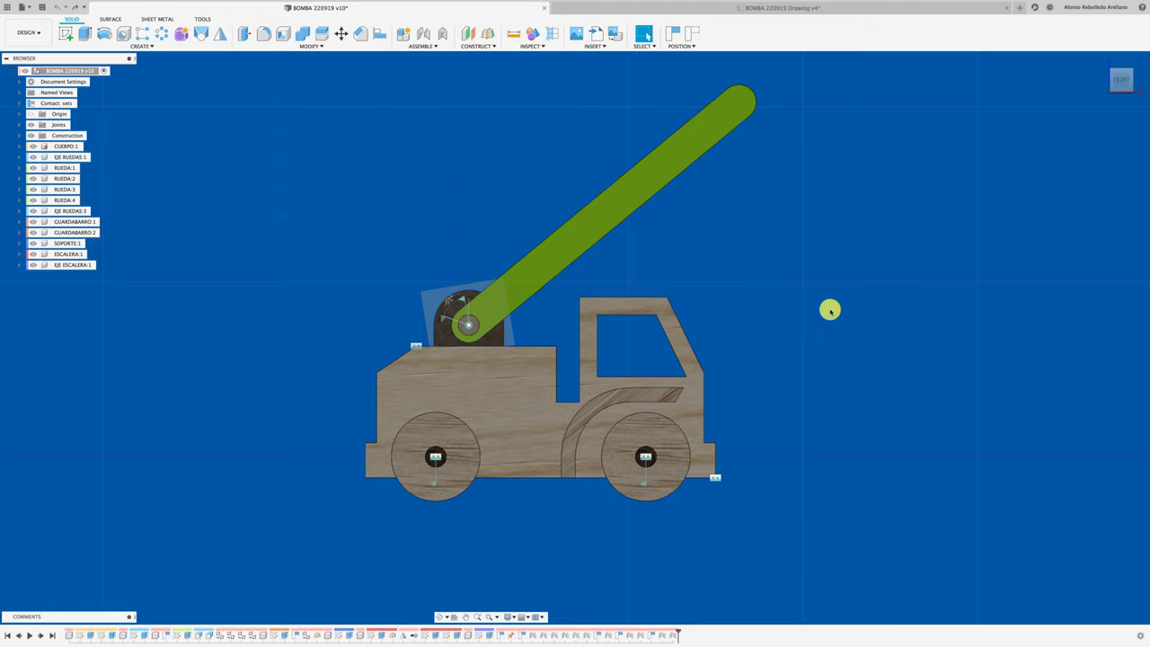
pyautogui.click(745, 11)
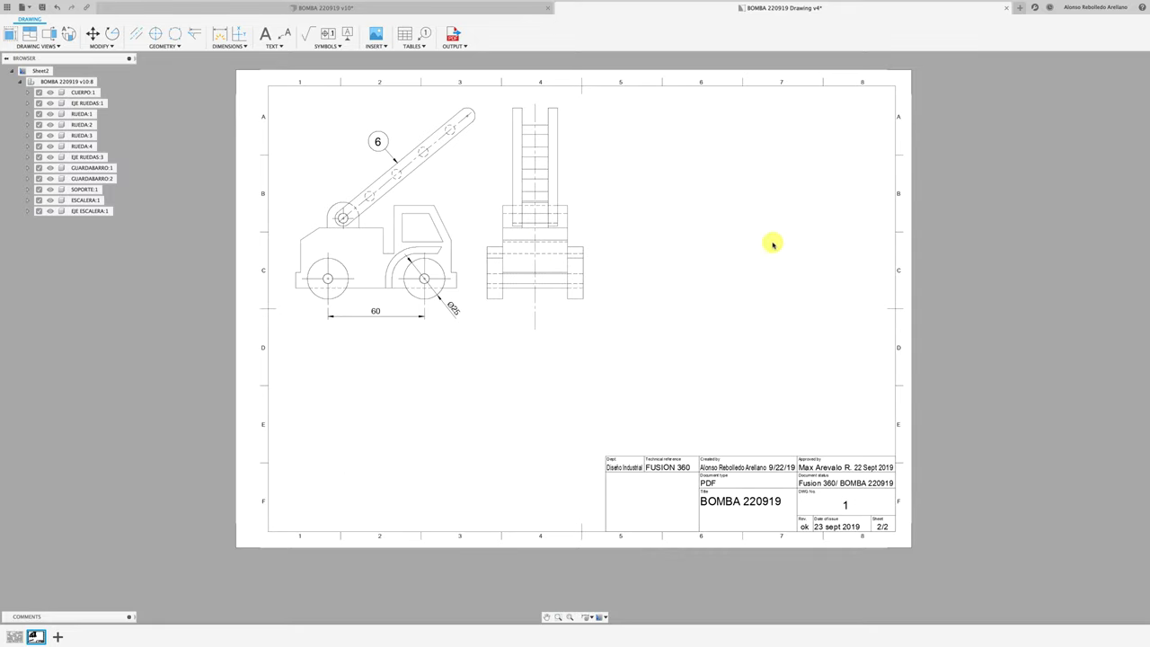
# - Clear the selection on the sheet and start a new Base View
pyautogui.click(423, 207)
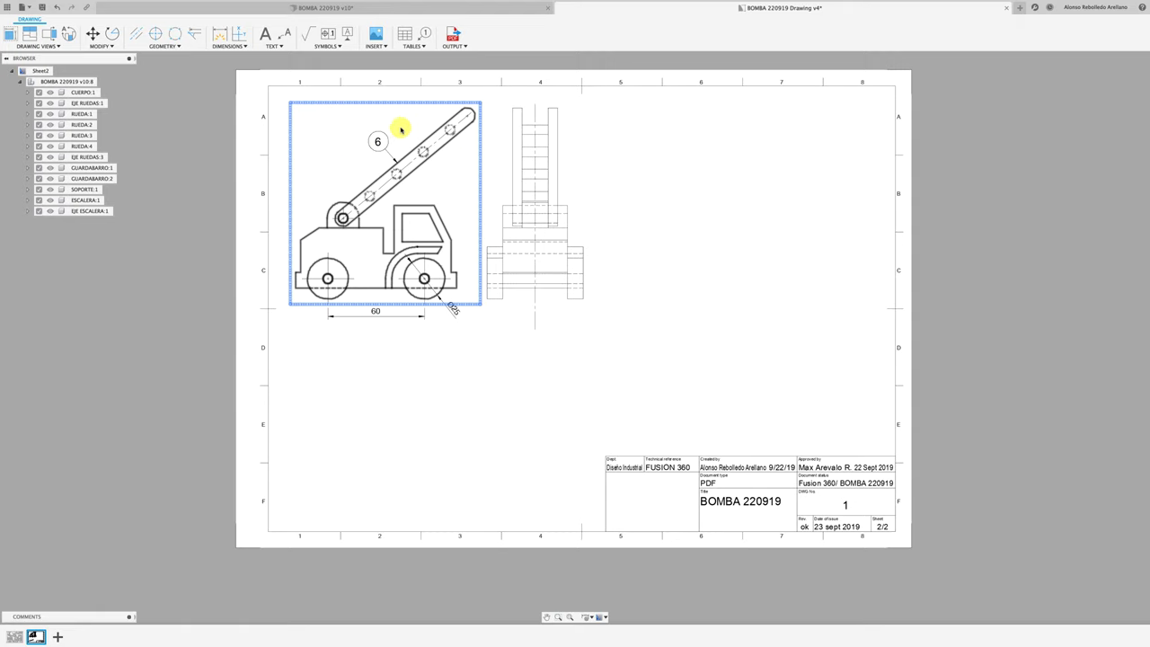
pyautogui.click(466, 372)
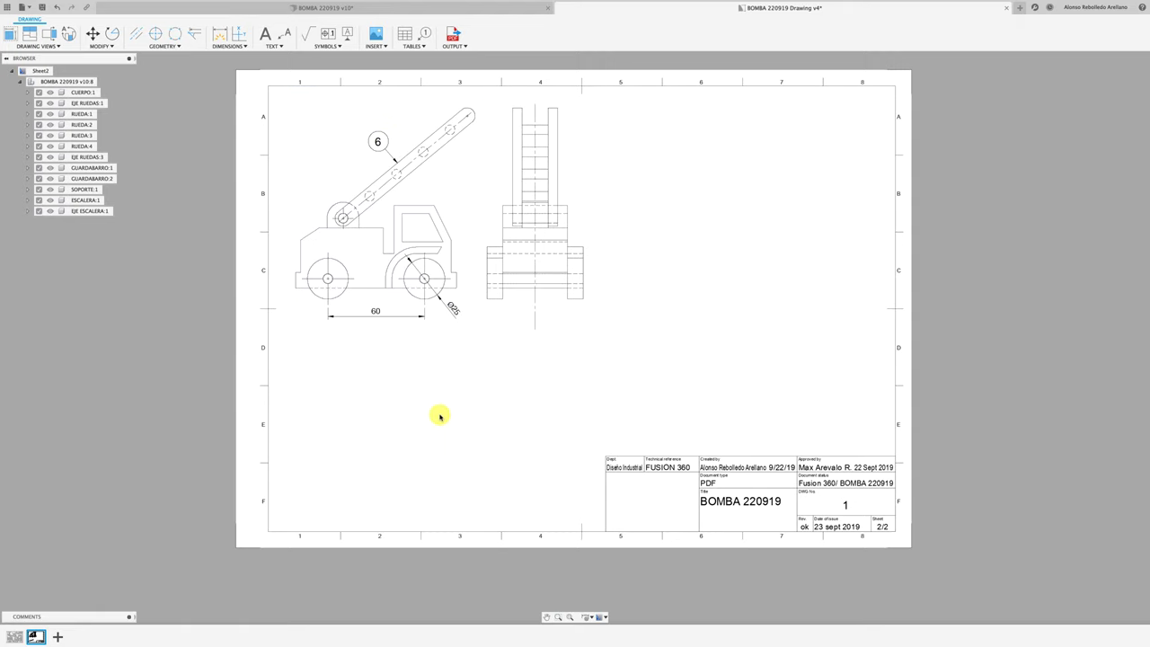
pyautogui.click(9, 33)
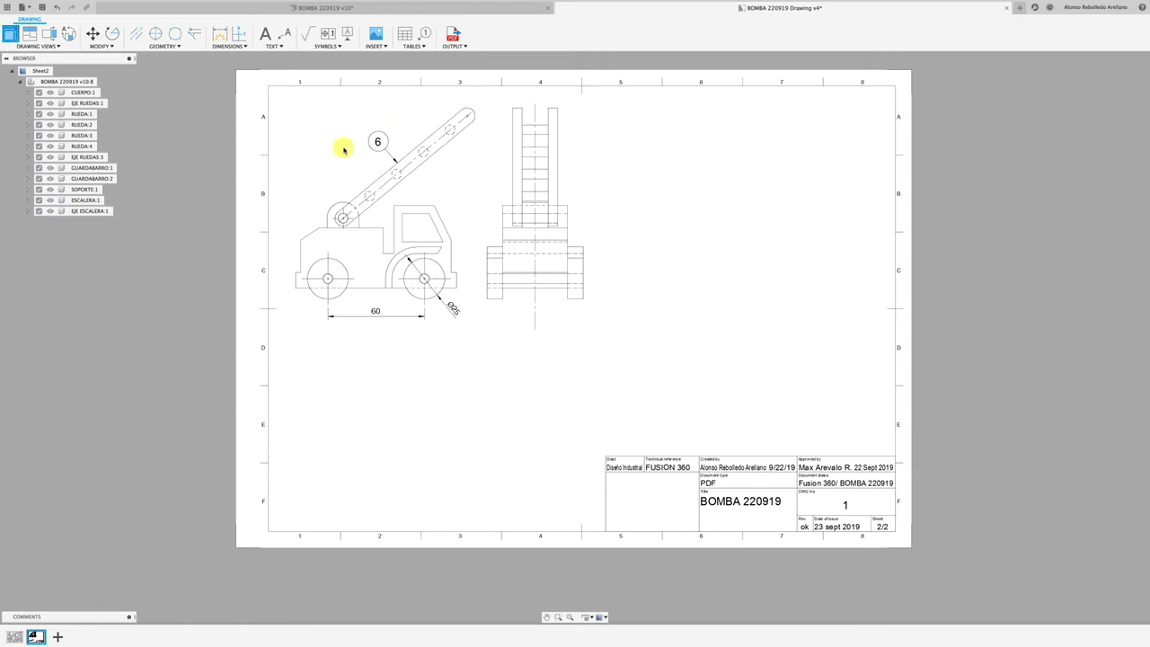
# - Place the base view on the sheet's right at 1:1 scale, with visible and hidden edges
pyautogui.click(699, 273)
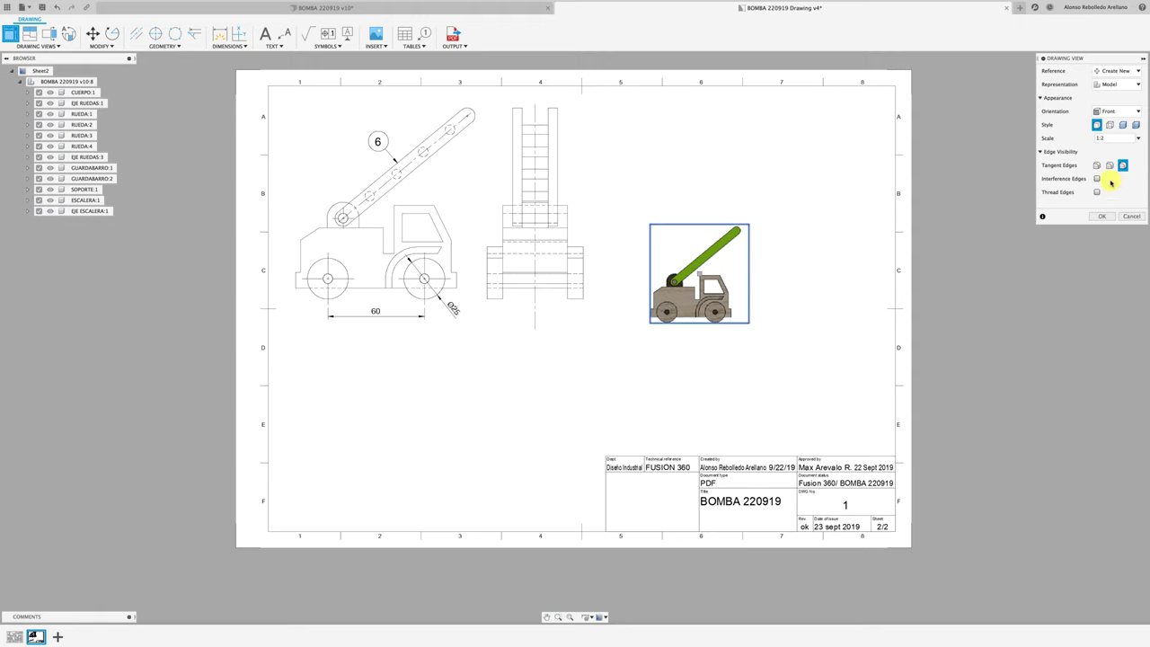
pyautogui.click(1133, 140)
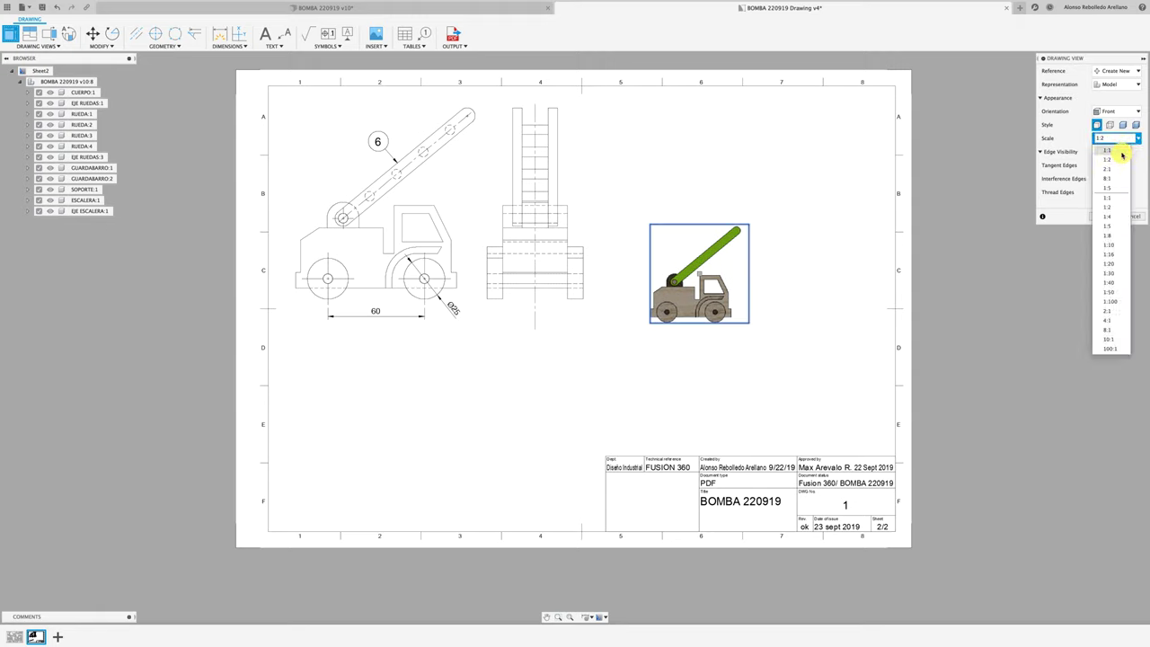
pyautogui.click(1121, 152)
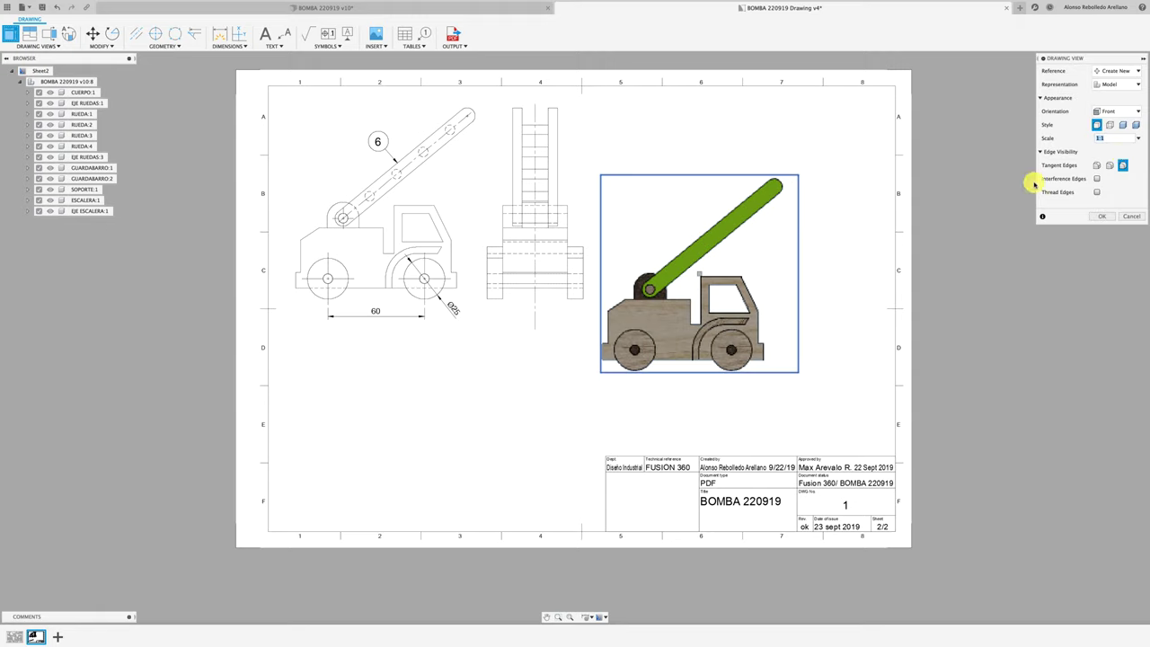
pyautogui.click(1110, 125)
pyautogui.click(1103, 215)
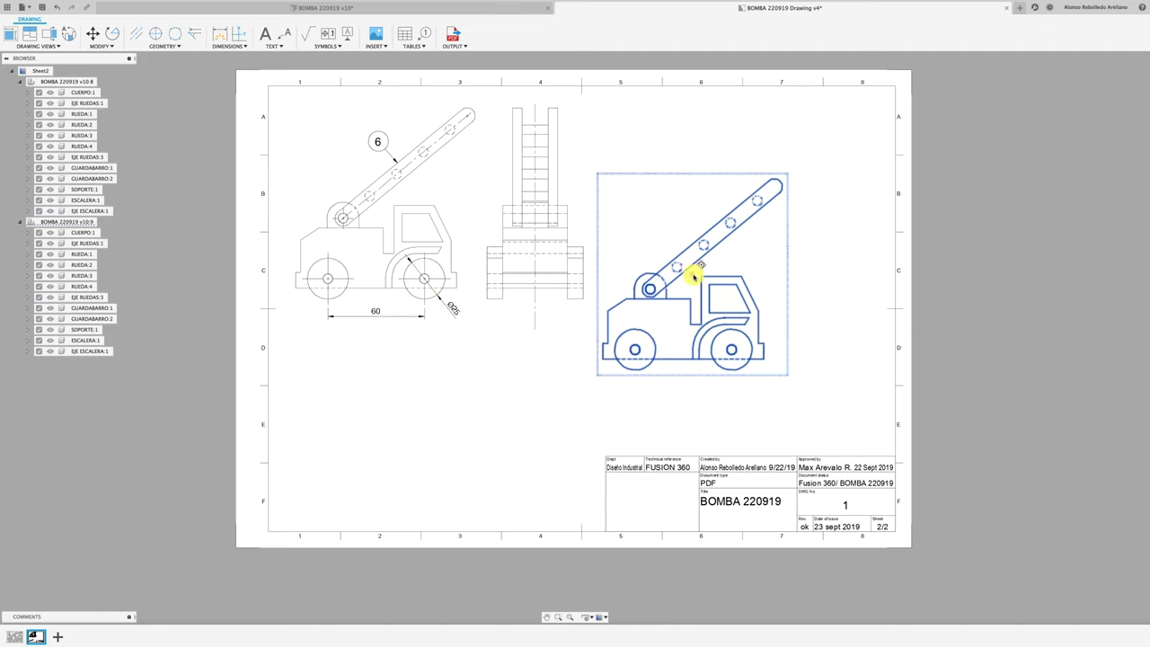
# - Suppress every component except ESCALERA:1 in the new view, then move the view down and left
pyautogui.moveTo(694, 276); pyautogui.dragTo(693, 283)
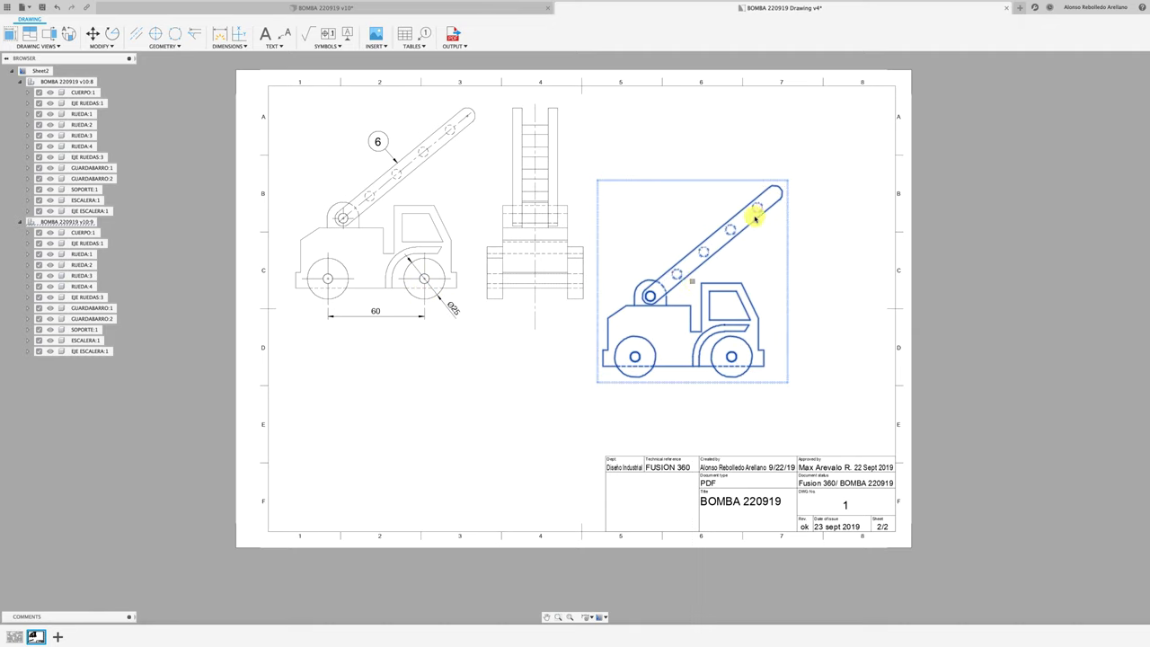
pyautogui.rightClick(88, 343)
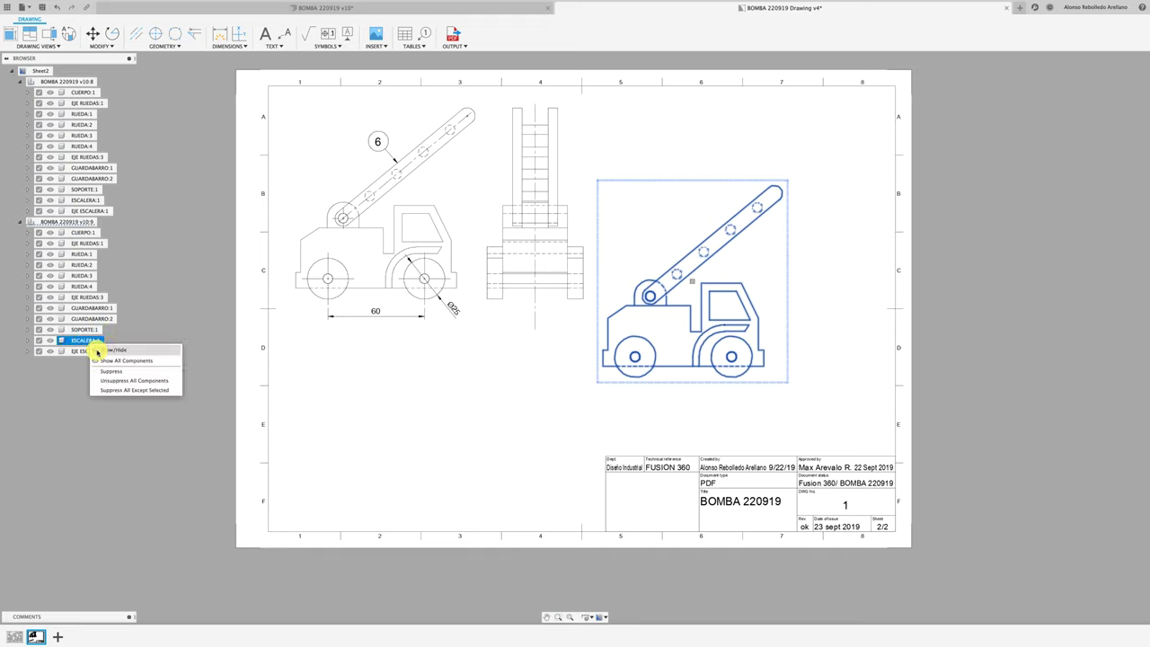
pyautogui.click(125, 391)
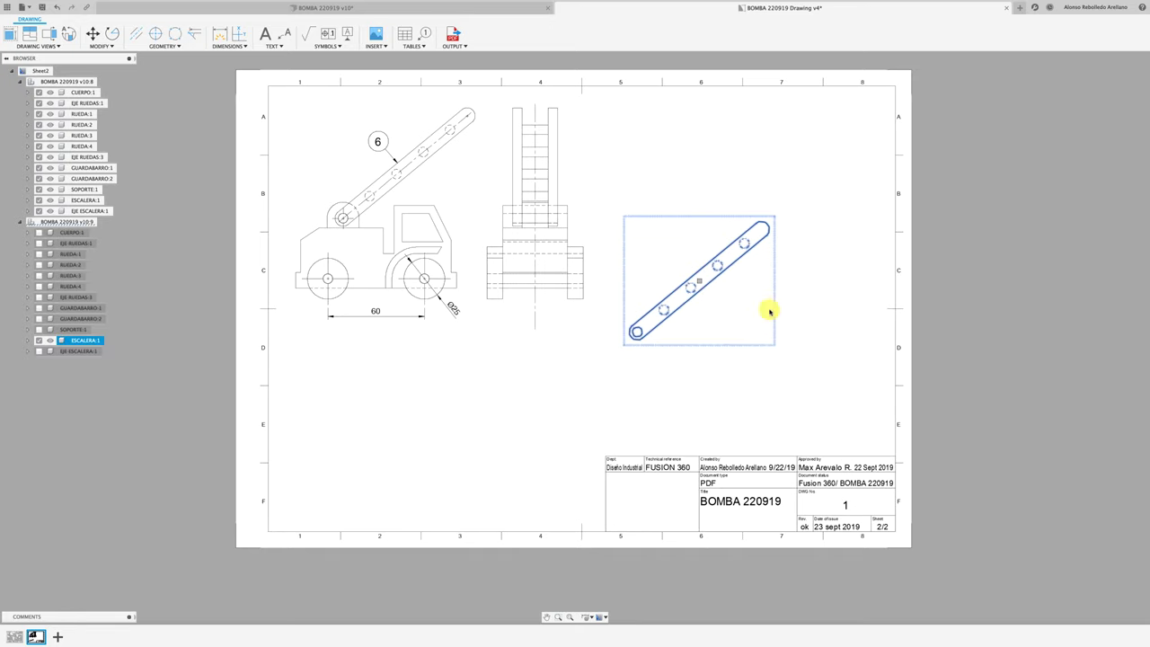
pyautogui.moveTo(700, 284); pyautogui.dragTo(663, 332)
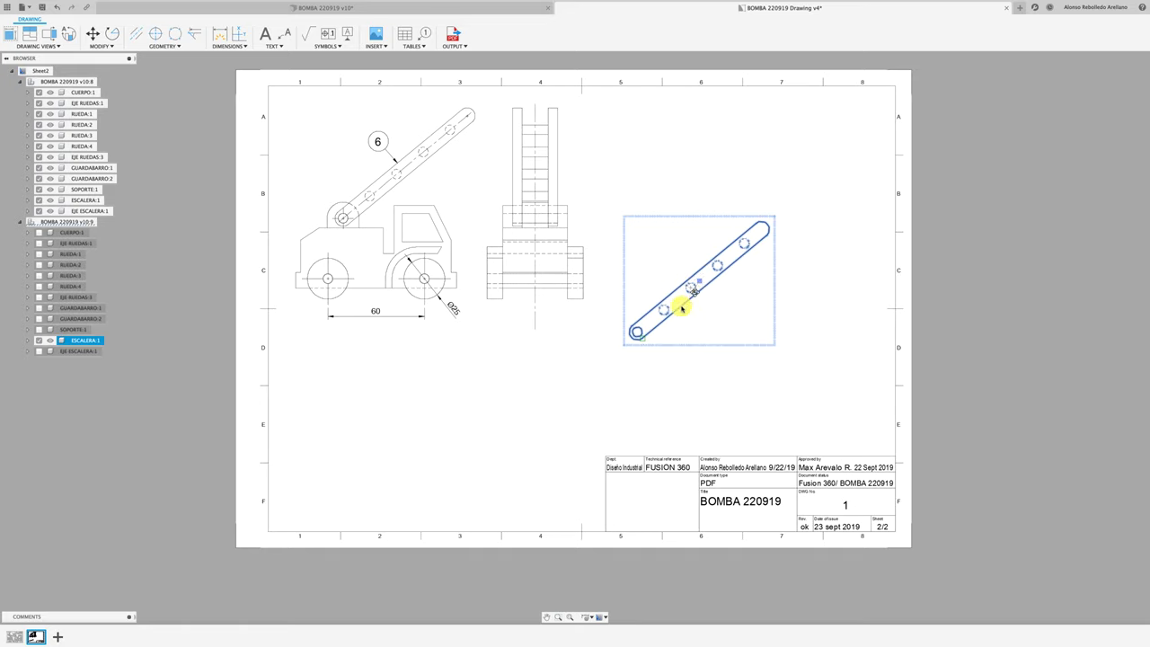
pyautogui.click(775, 387)
pyautogui.click(642, 398)
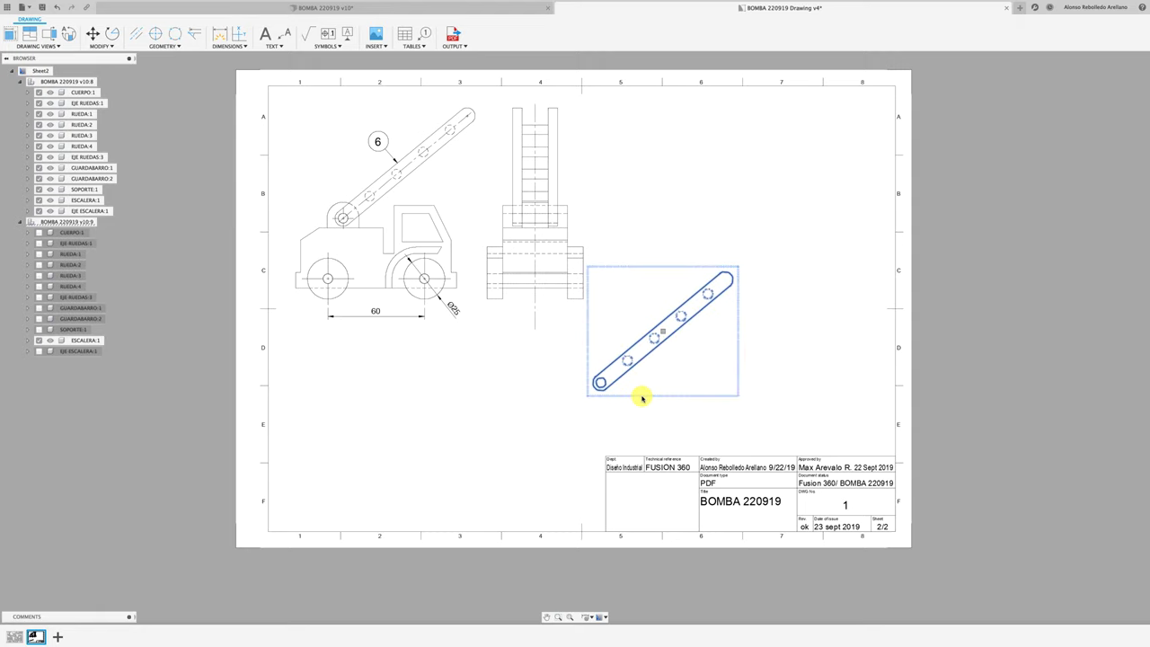
# - Project a ladder end view to the right and dimension its right rail 74 tall
pyautogui.click(29, 35)
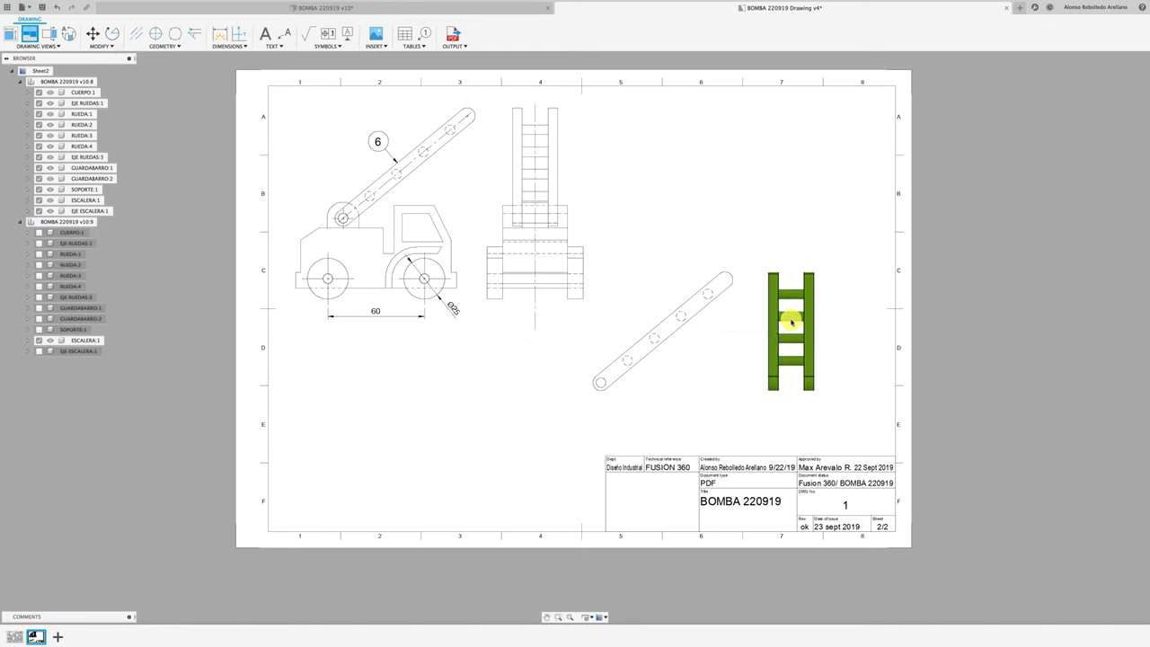
pyautogui.click(791, 322)
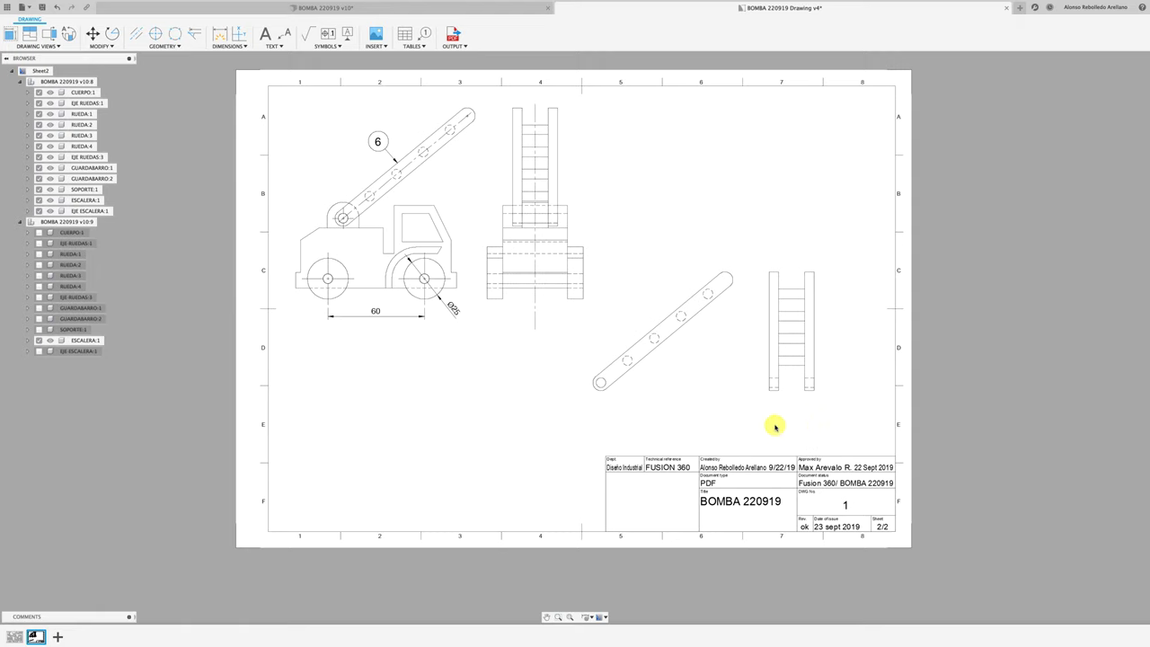
pyautogui.click(220, 35)
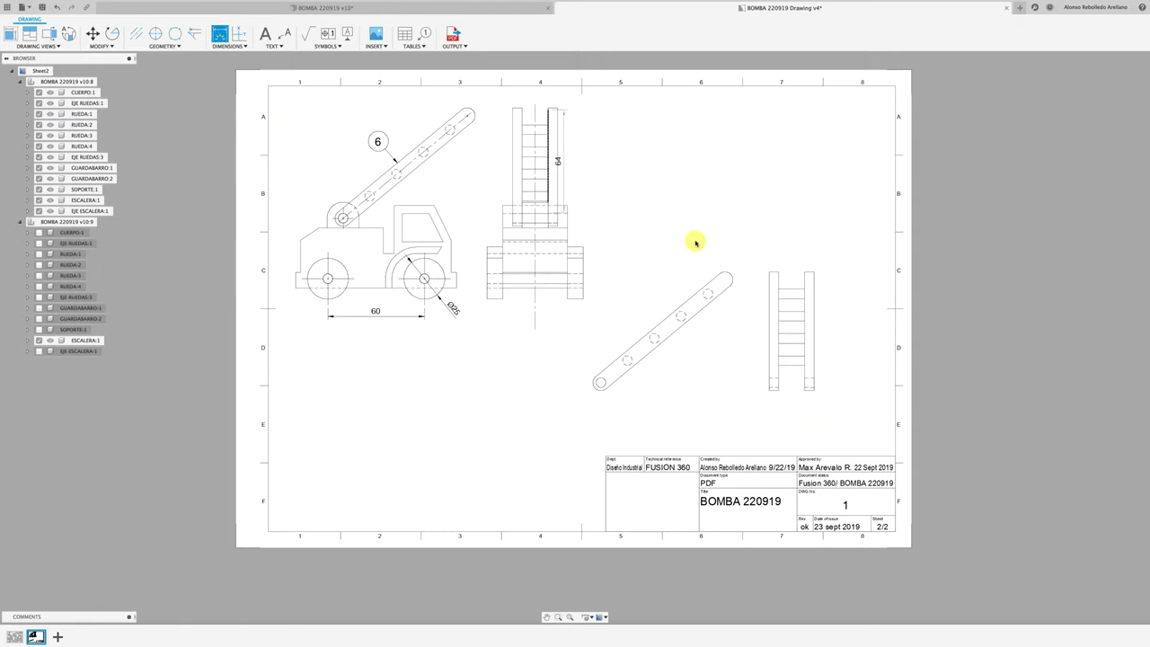
pyautogui.click(812, 273)
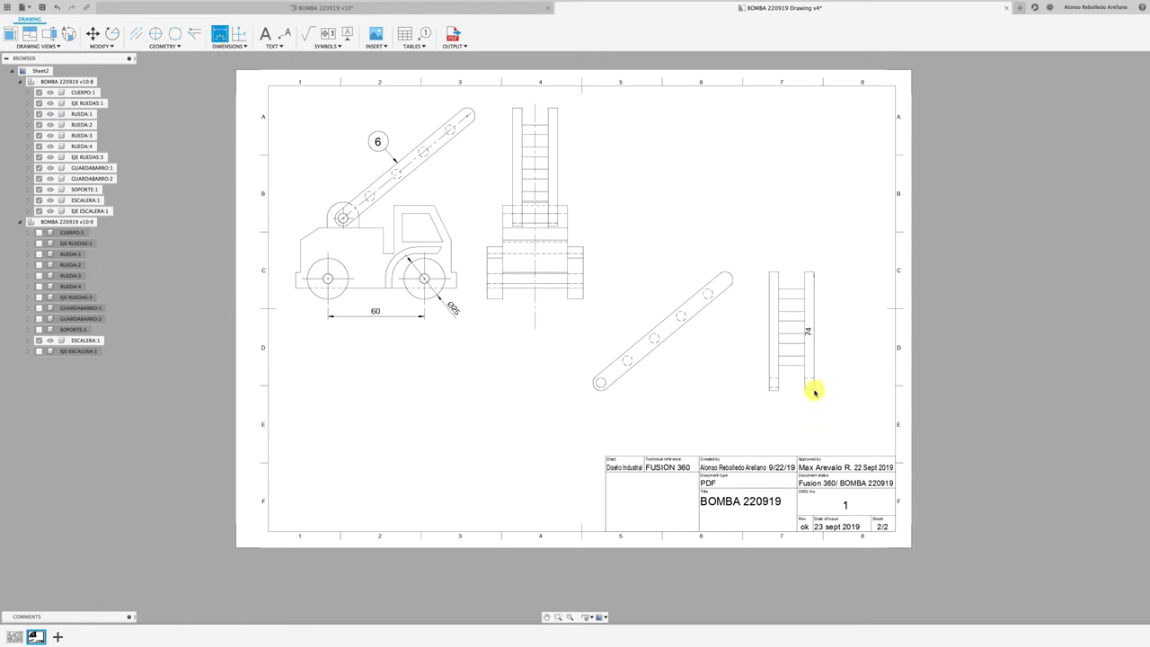
pyautogui.click(831, 384)
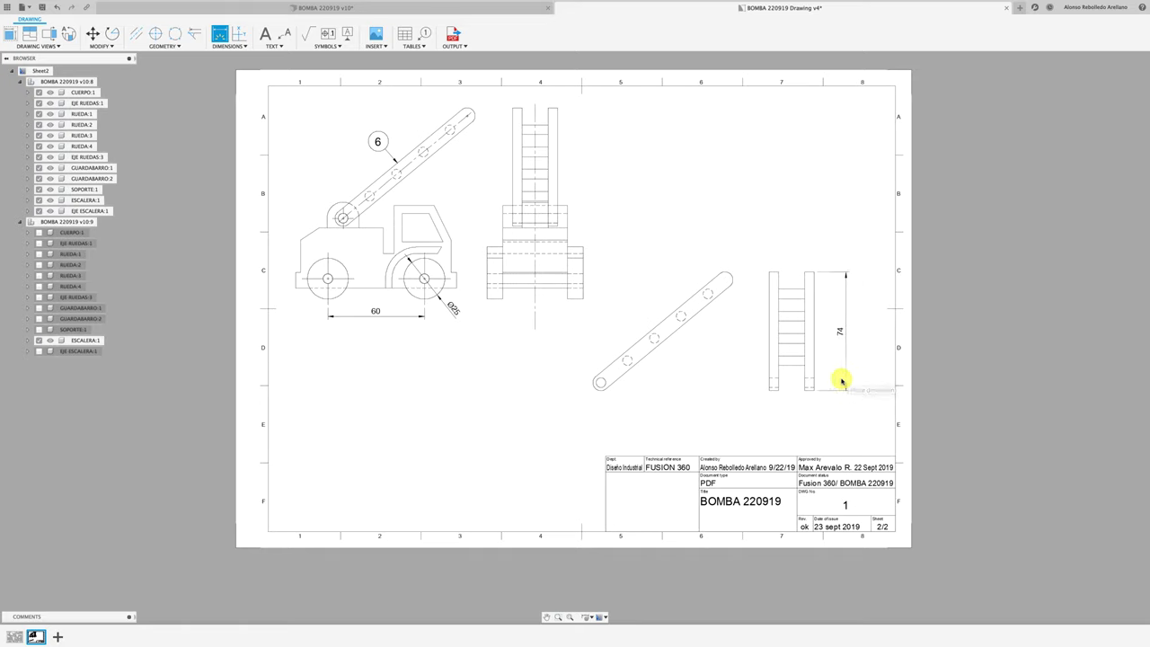
pyautogui.click(842, 382)
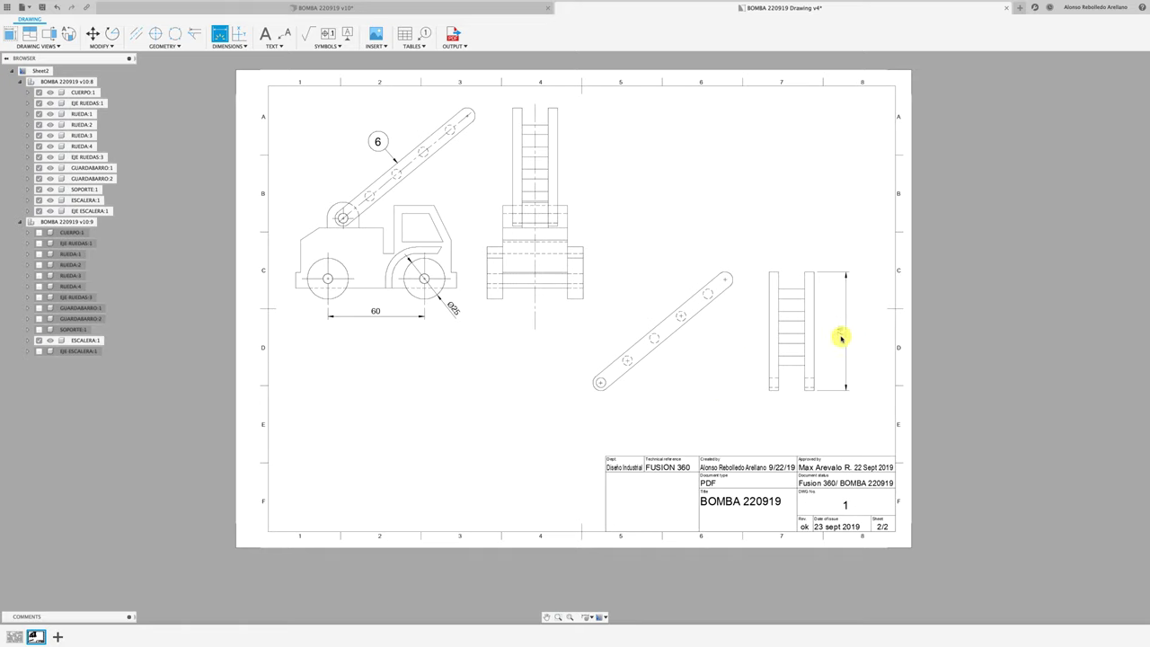
# - Delete the 74 dimension and the projected ladder view, then reframe the sheet
pyautogui.press('Escape')
pyautogui.click(841, 337)
pyautogui.press('Delete')
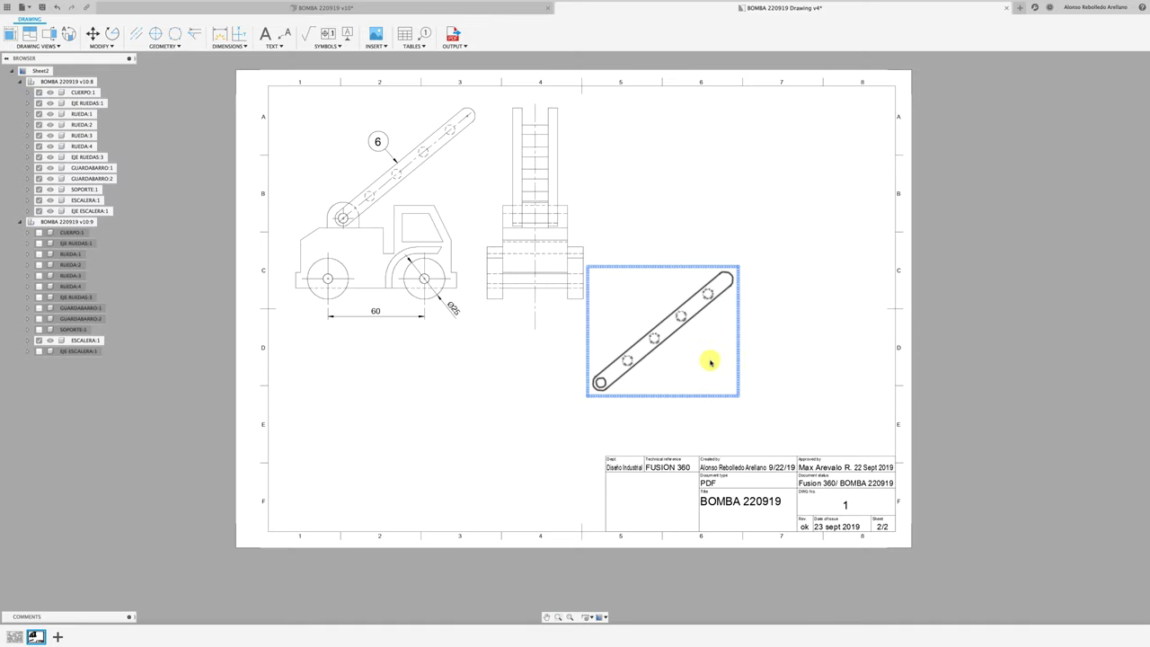
pyautogui.scroll(1, 757, 333)
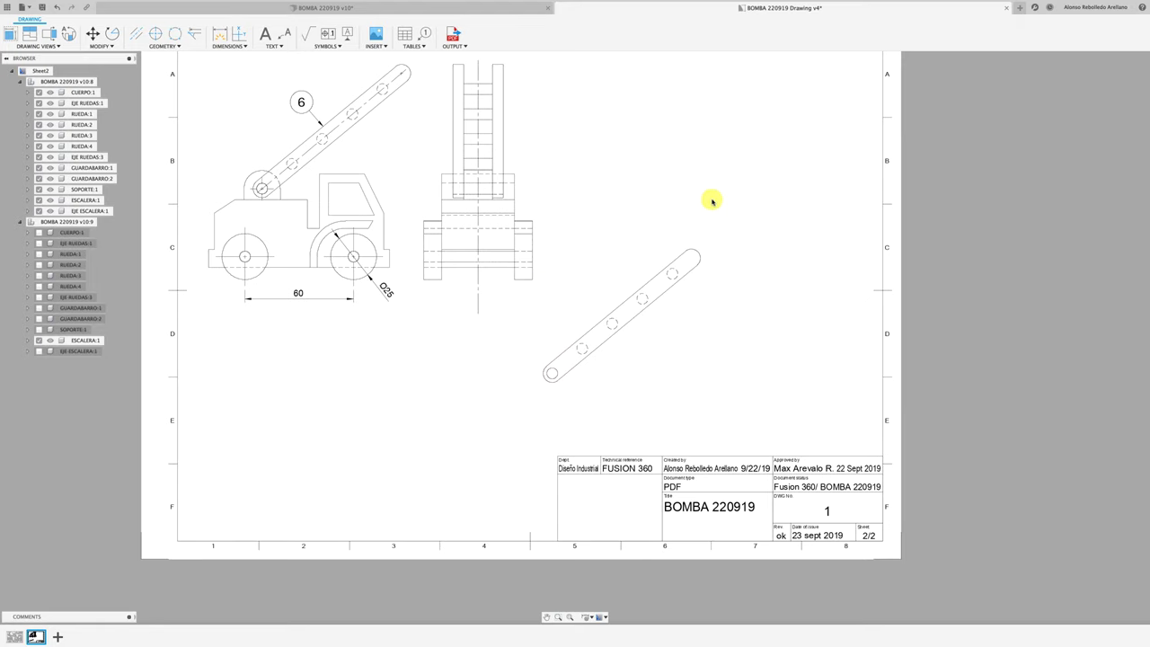
pyautogui.moveTo(670, 200); pyautogui.dragTo(688, 210, button='middle')
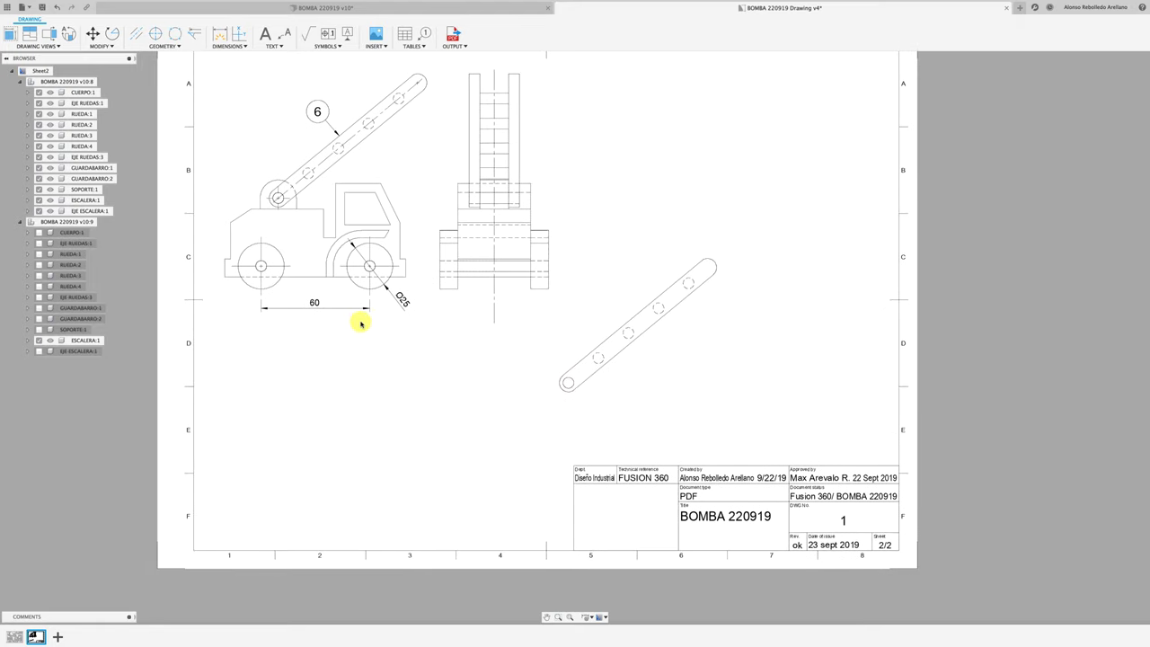
pyautogui.moveTo(362, 321); pyautogui.dragTo(393, 334, button='middle')
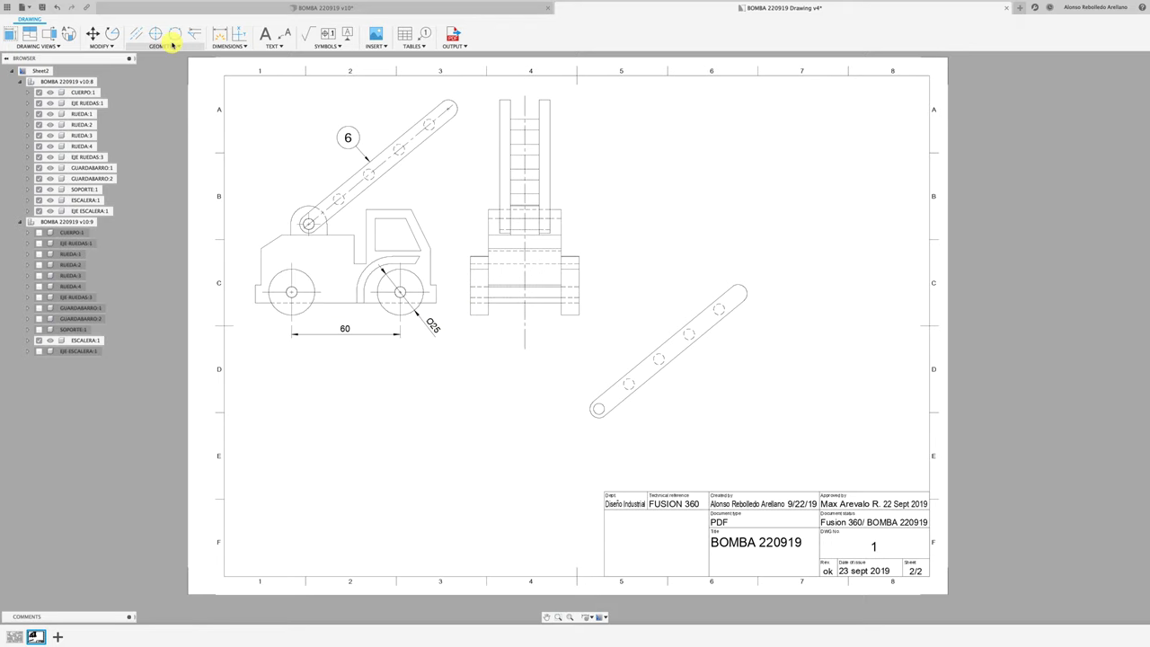
# - Dimension the 39.55° angle between the cab roof line and the ladder edge
pyautogui.click(220, 34)
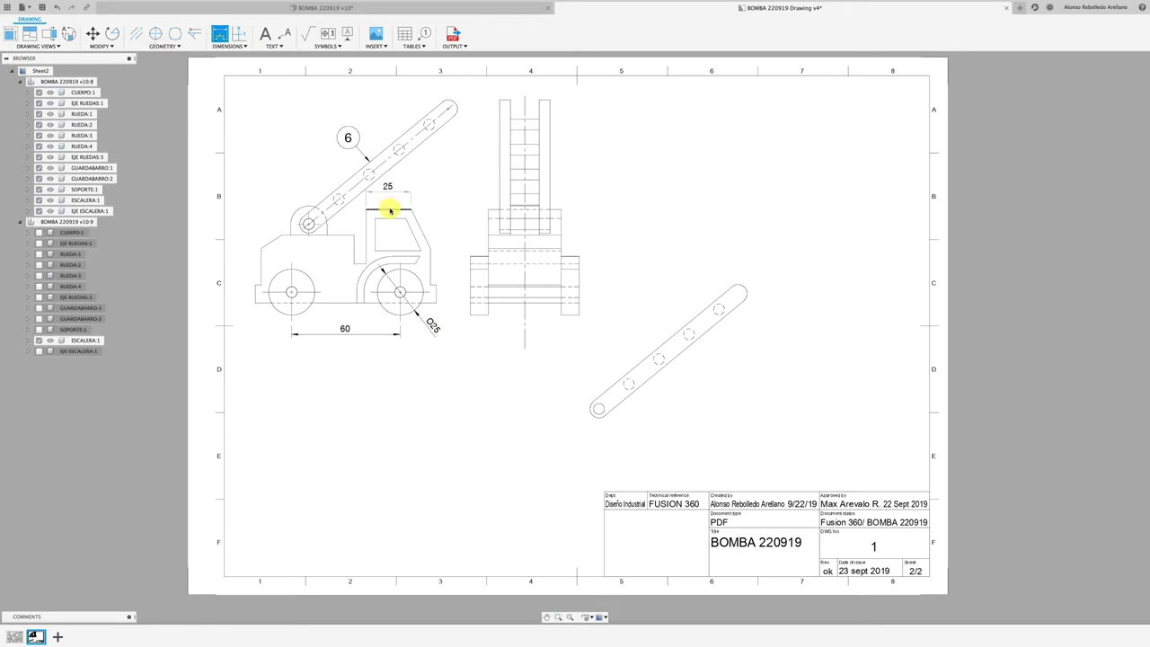
pyautogui.click(390, 210)
pyautogui.click(381, 173)
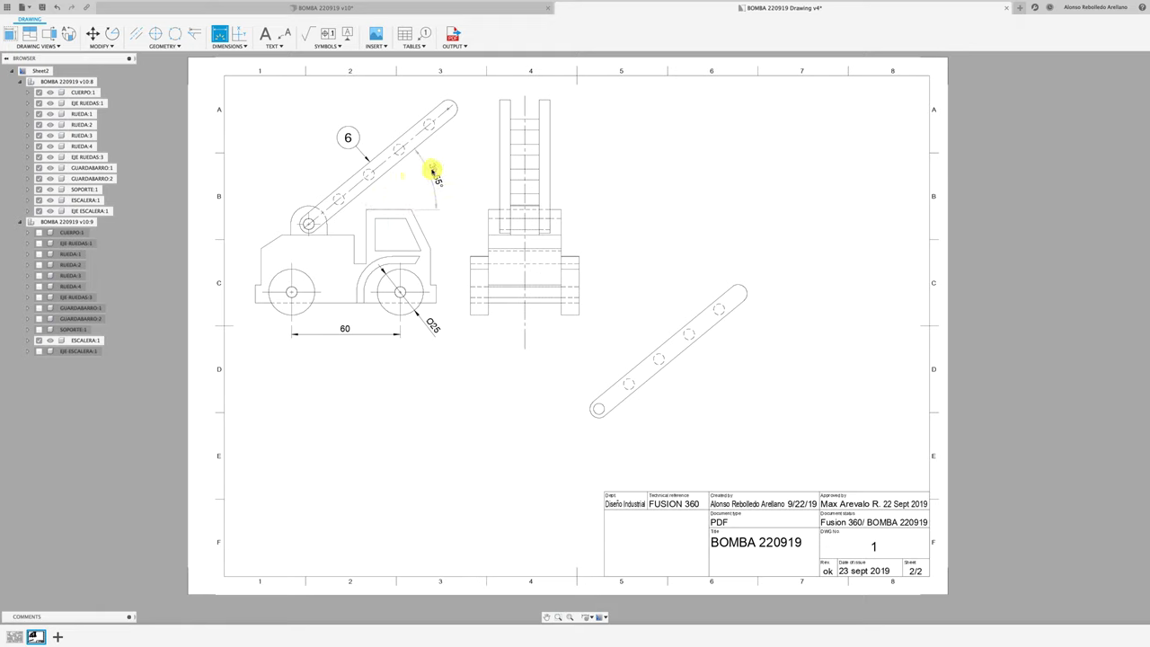
pyautogui.click(442, 170)
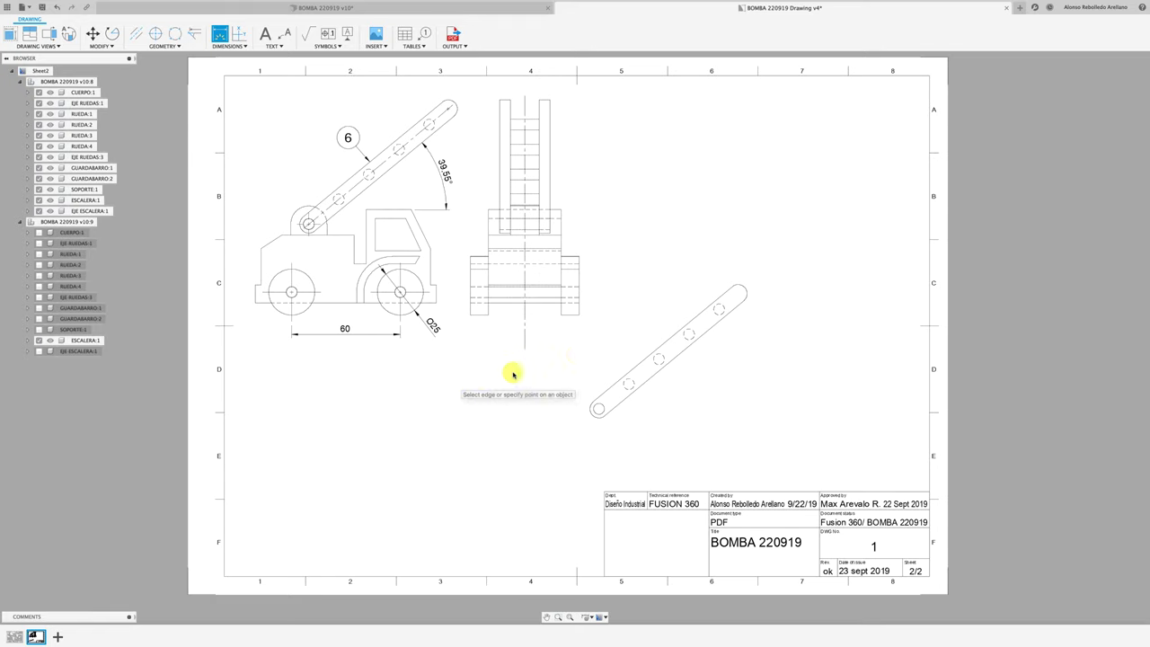
pyautogui.moveTo(778, 404); pyautogui.dragTo(749, 393, button='middle')
# - Rotate the diagonal ladder view about its lower end until it lies horizontal
pyautogui.scroll(-2, 700, 378)
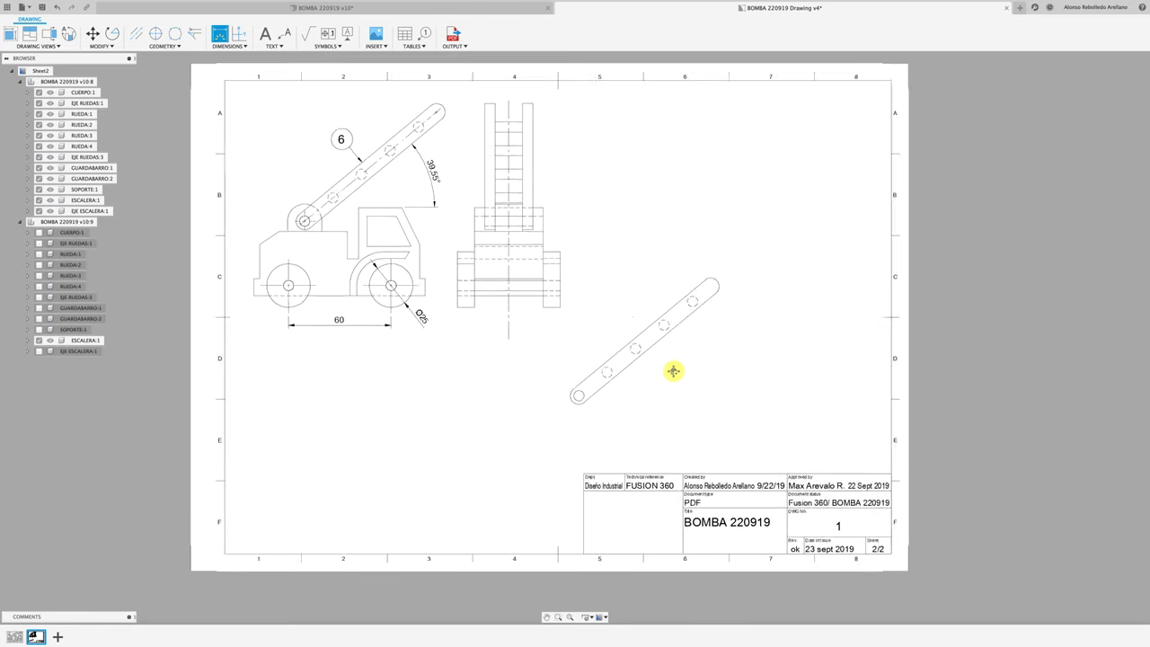
pyautogui.scroll(-1, 670, 372)
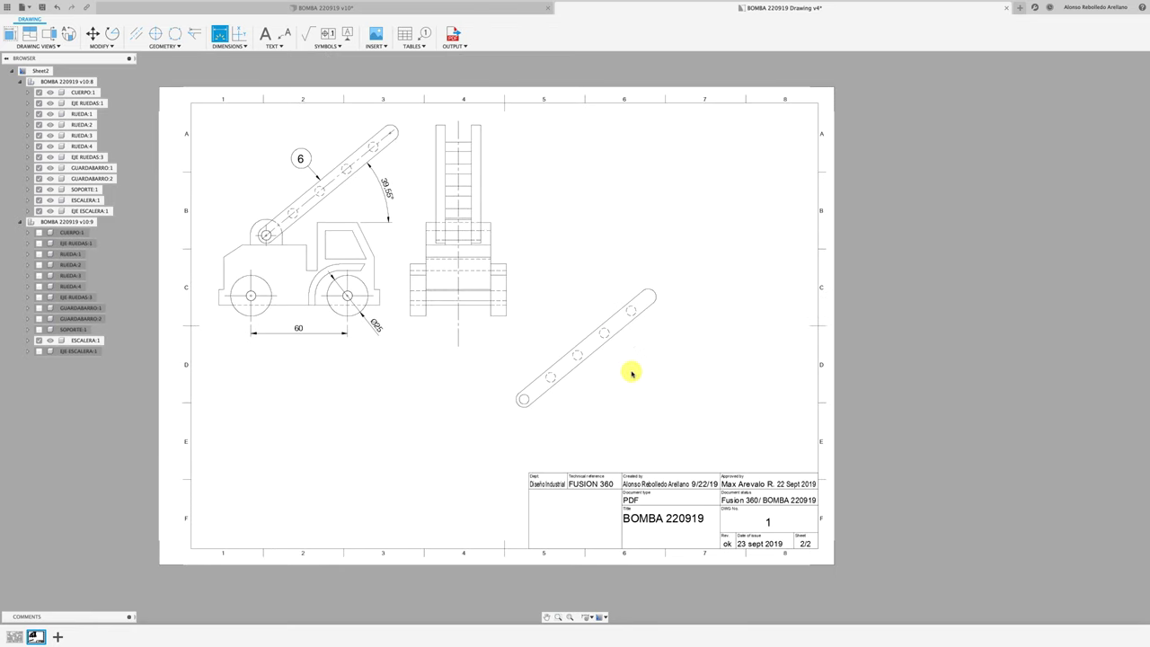
pyautogui.press('Escape')
pyautogui.click(647, 293)
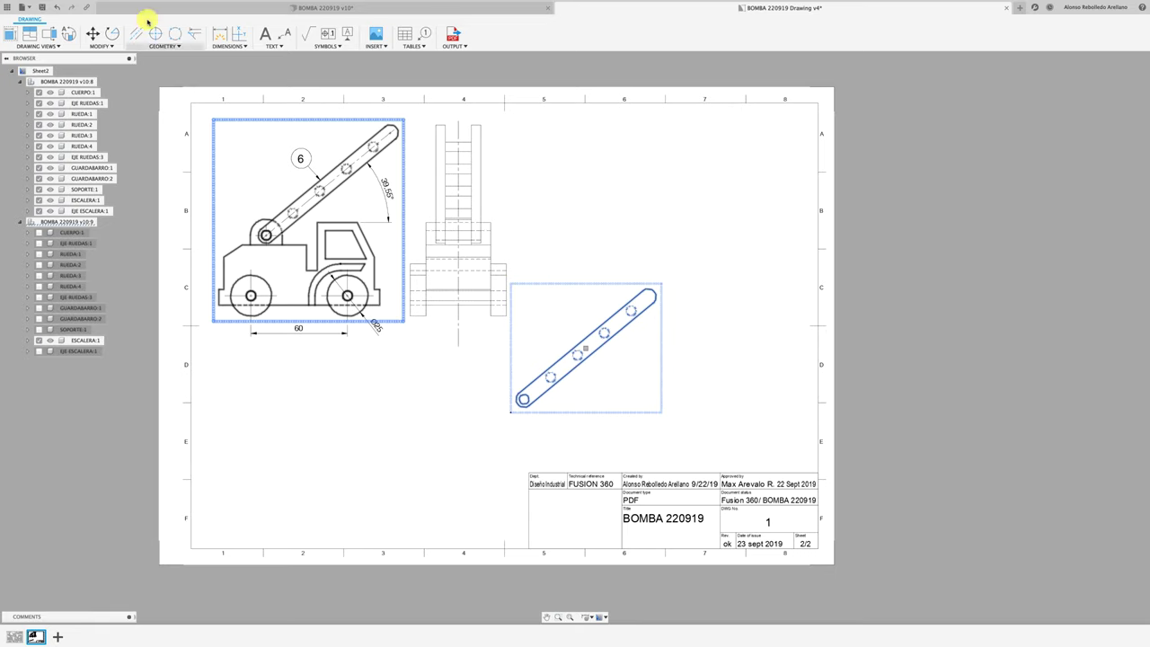
pyautogui.click(113, 33)
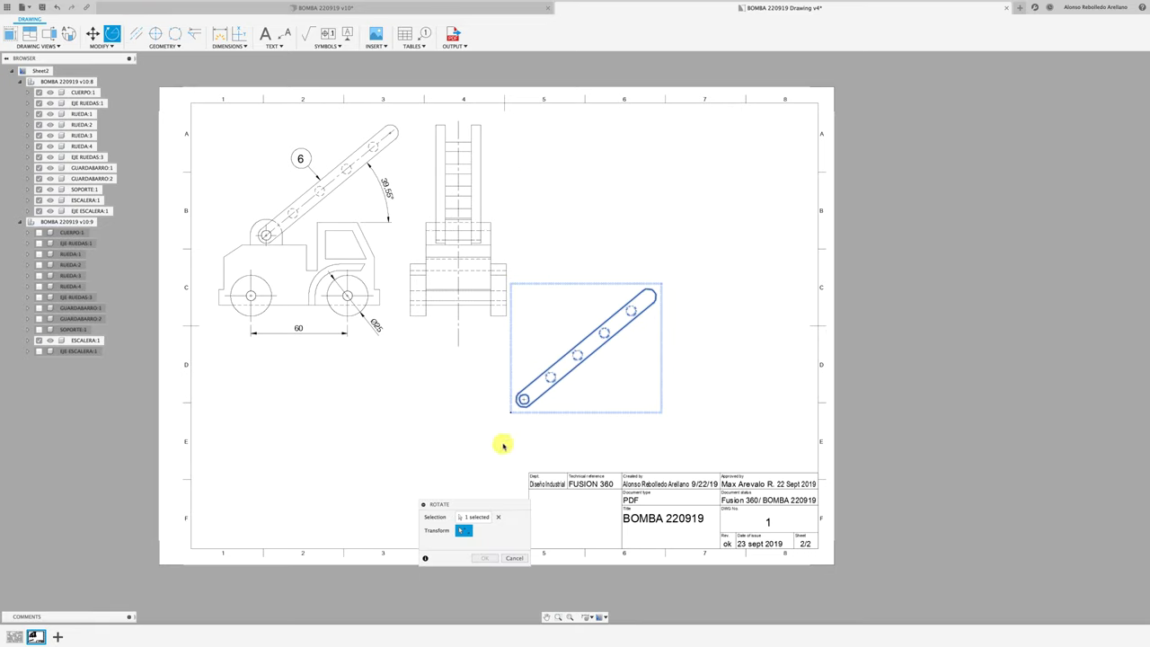
pyautogui.moveTo(494, 504)
pyautogui.mouseDown()
pyautogui.moveTo(735, 477)
pyautogui.moveTo(714, 473)
pyautogui.mouseUp()
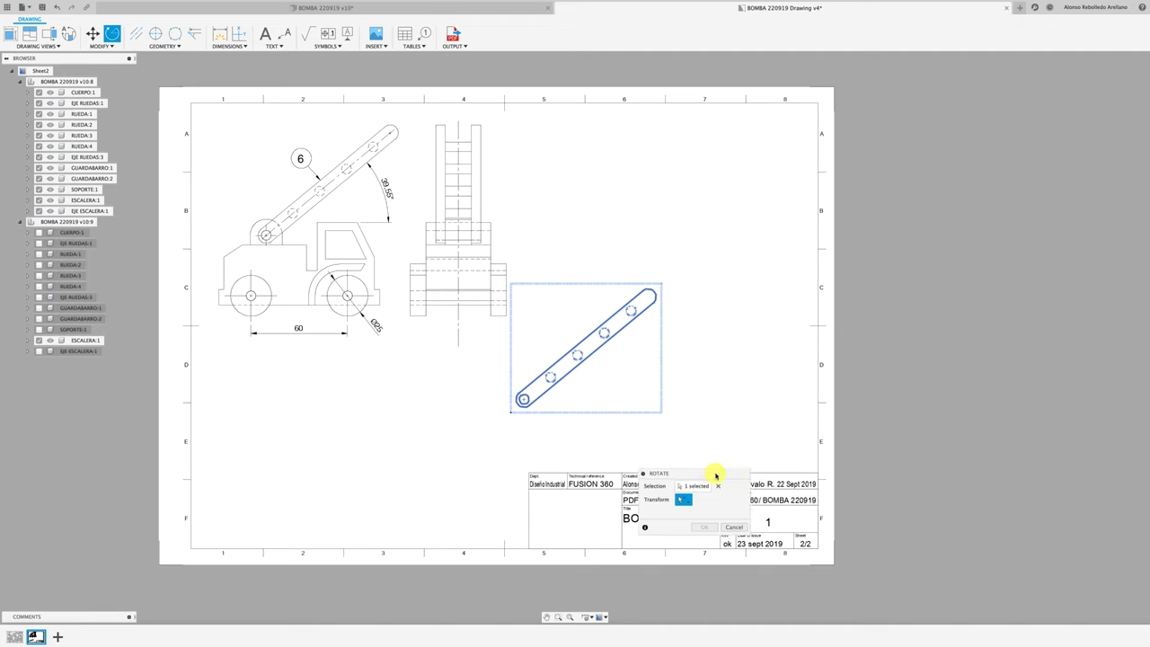
pyautogui.click(523, 399)
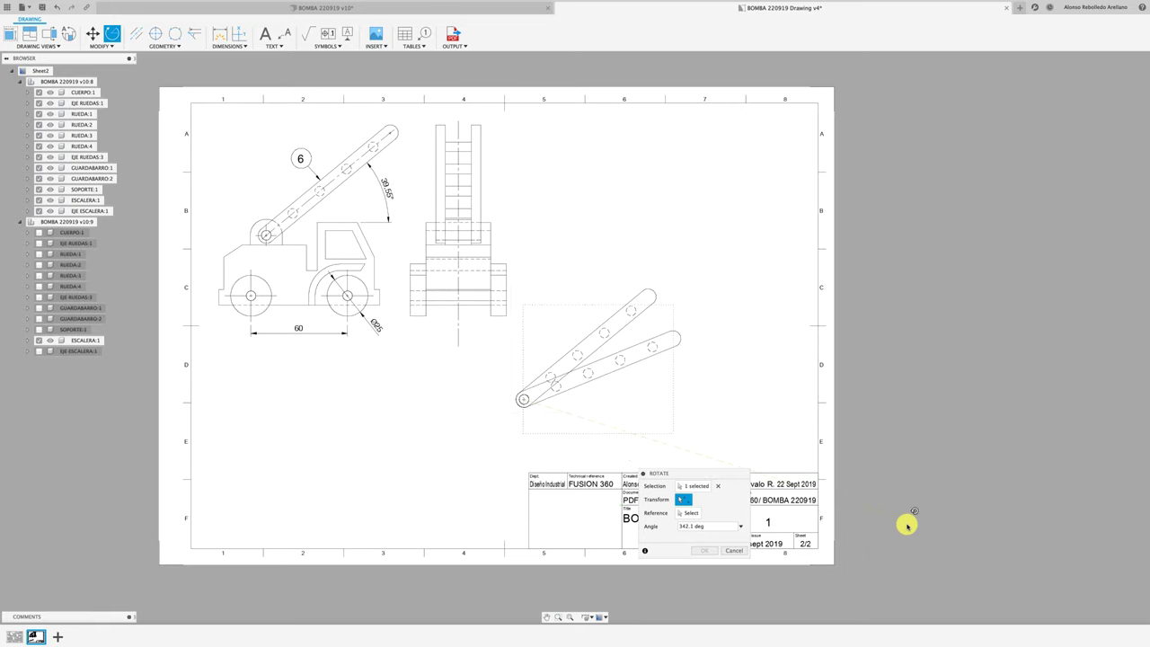
pyautogui.click(750, 579)
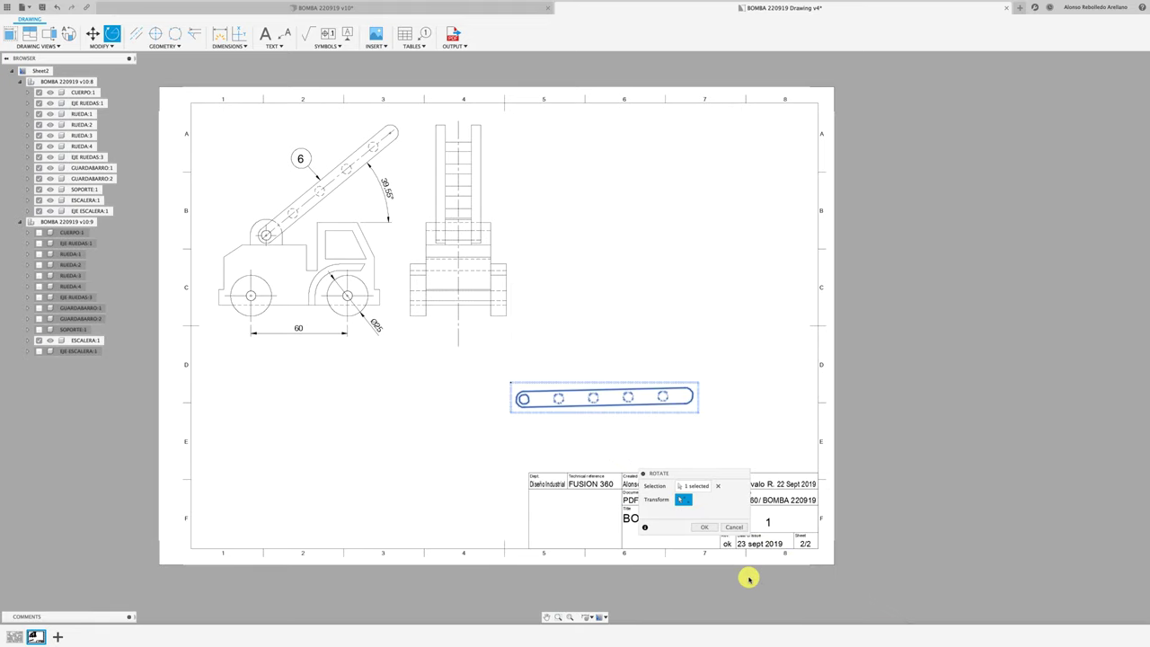
pyautogui.click(703, 528)
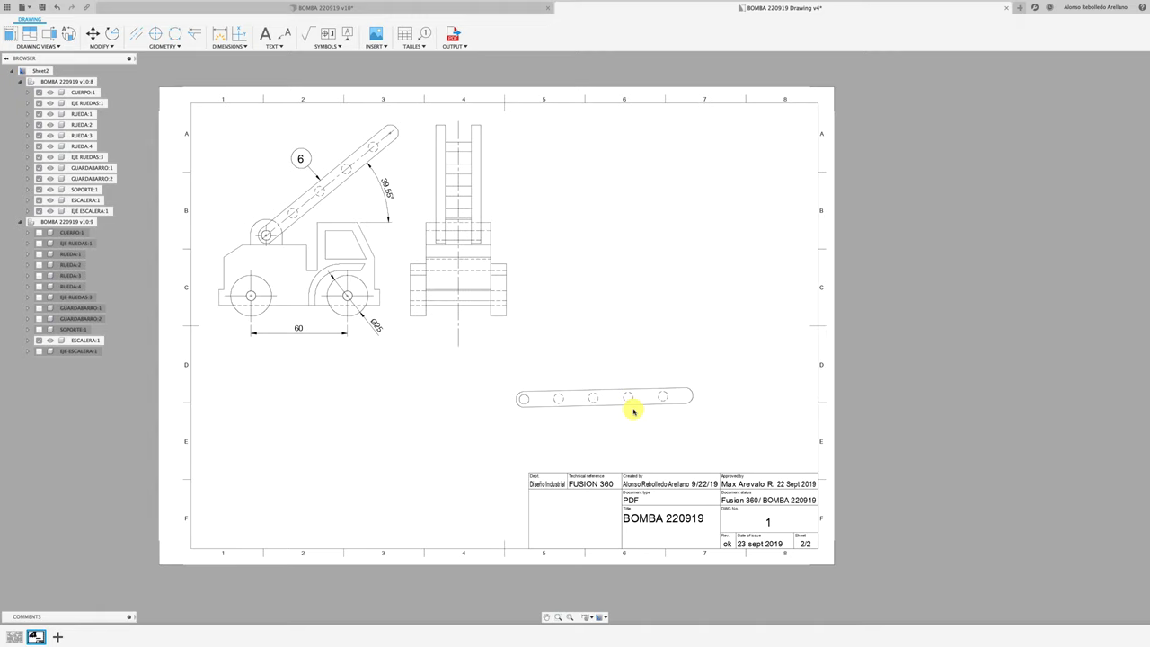
# - Move the ladder view to the sheet's top, attempt a projected view, then revert it to diagonal
pyautogui.click(634, 406)
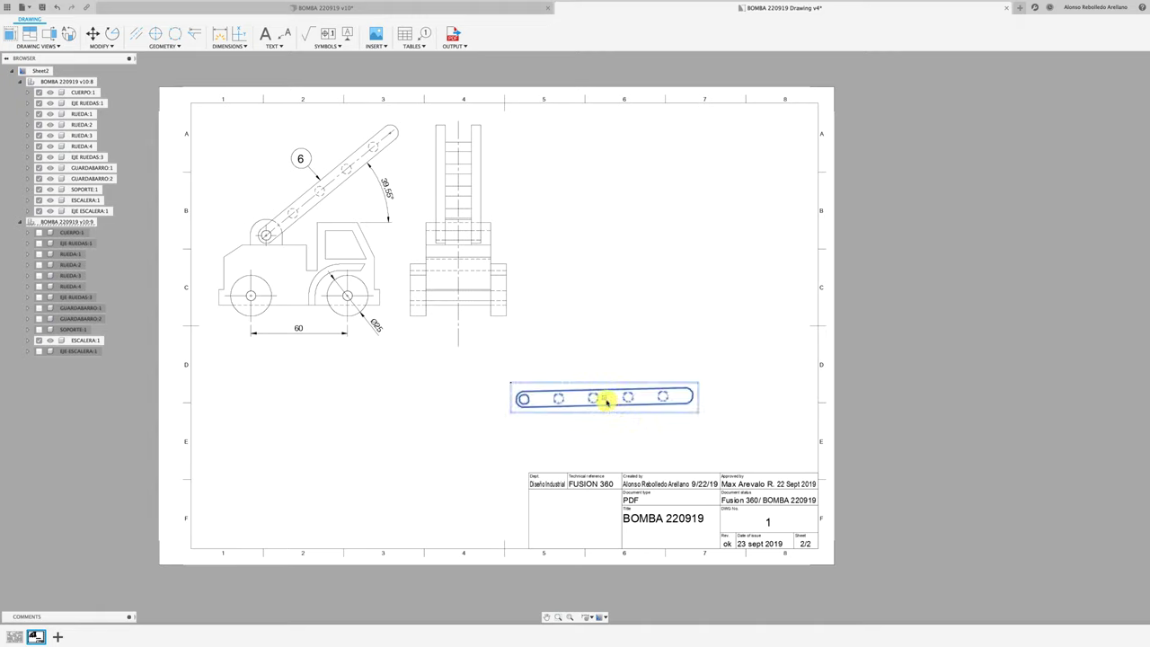
pyautogui.moveTo(603, 398); pyautogui.dragTo(627, 114)
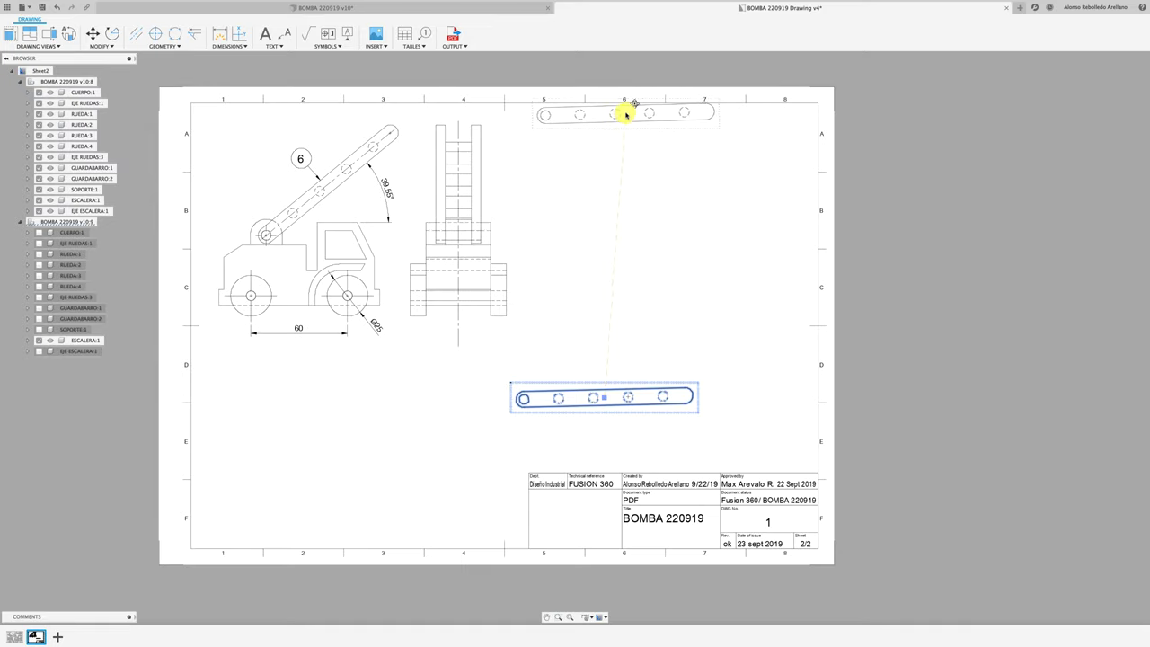
pyautogui.moveTo(626, 114); pyautogui.dragTo(620, 116)
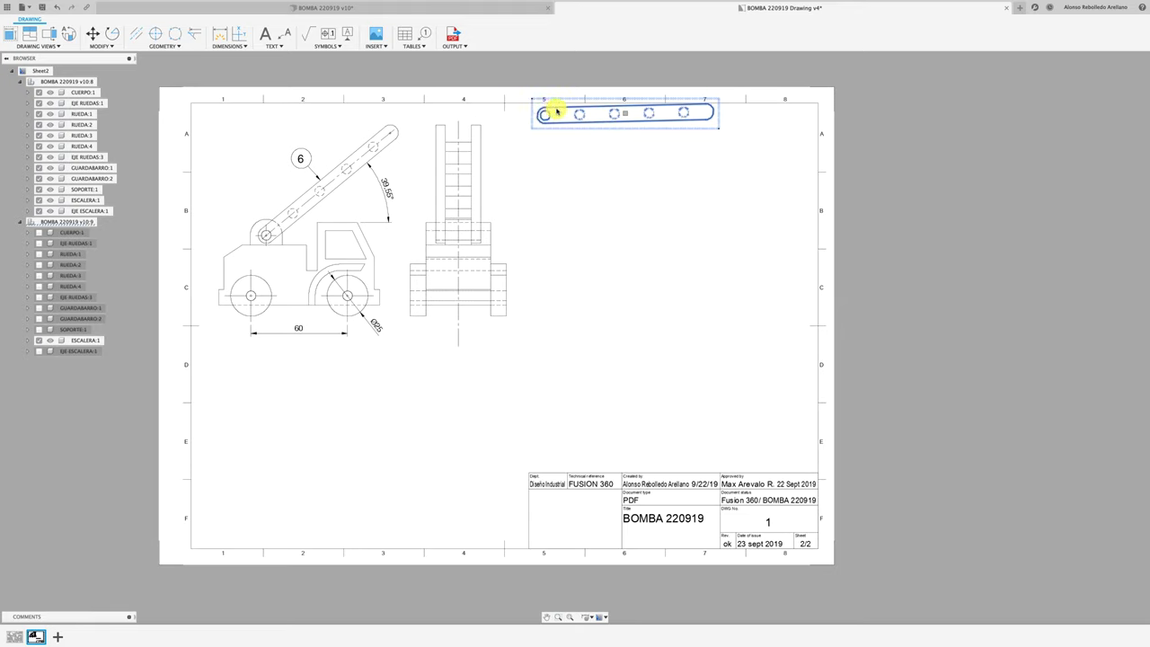
pyautogui.click(623, 117)
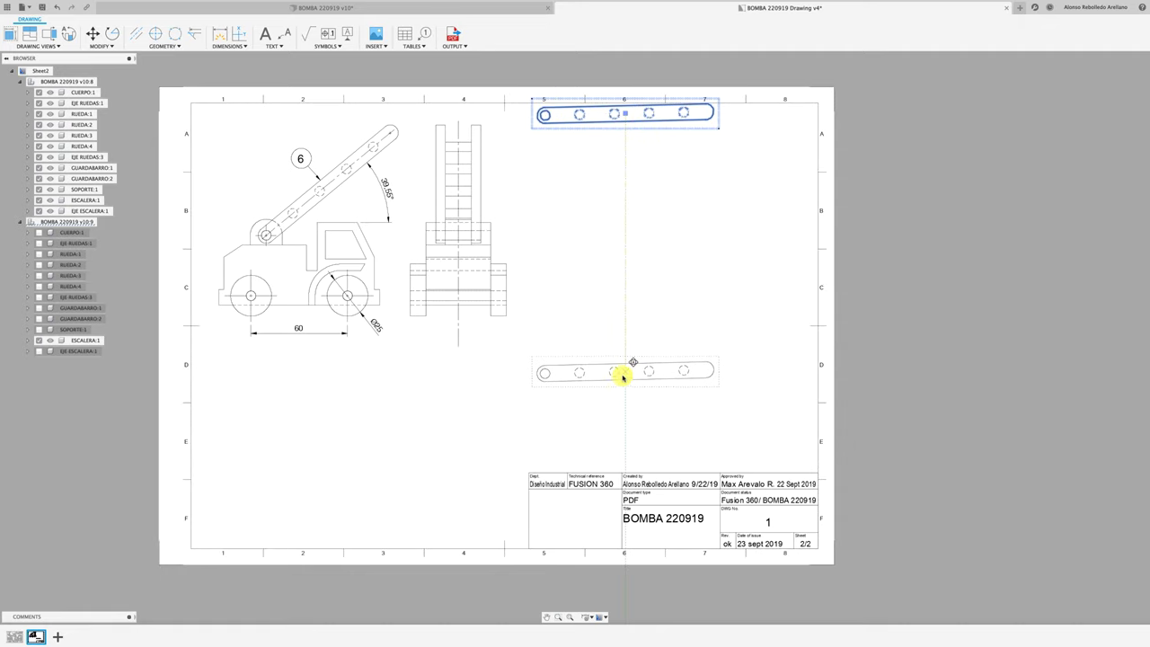
pyautogui.moveTo(629, 364); pyautogui.dragTo(622, 379)
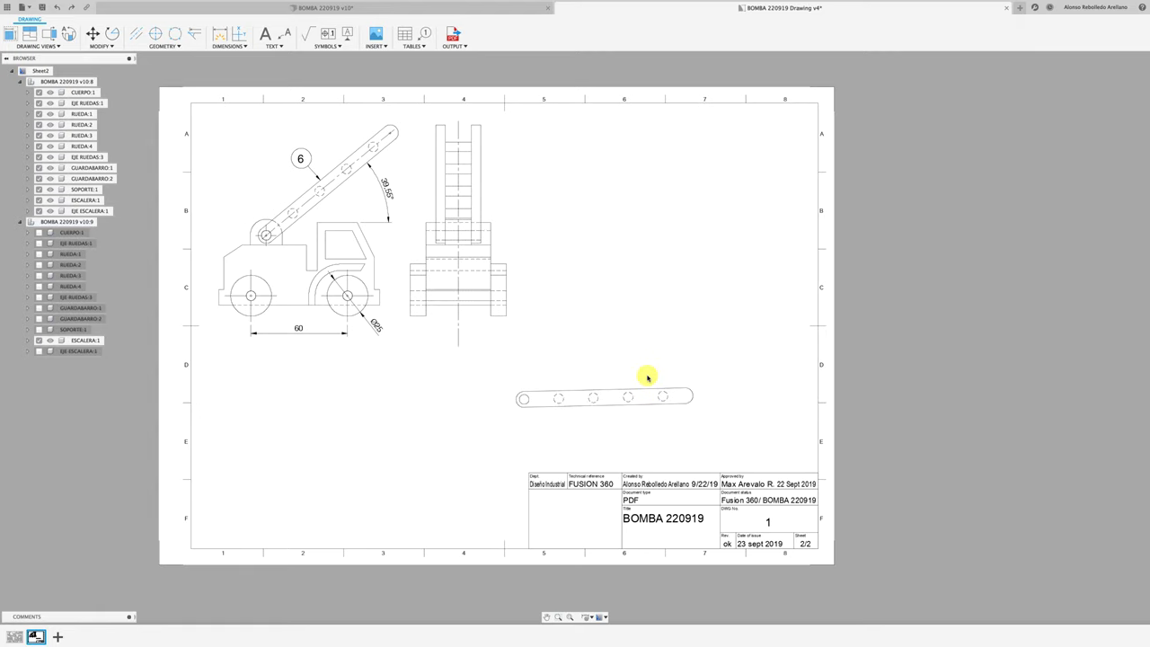
pyautogui.moveTo(648, 377); pyautogui.dragTo(657, 359)
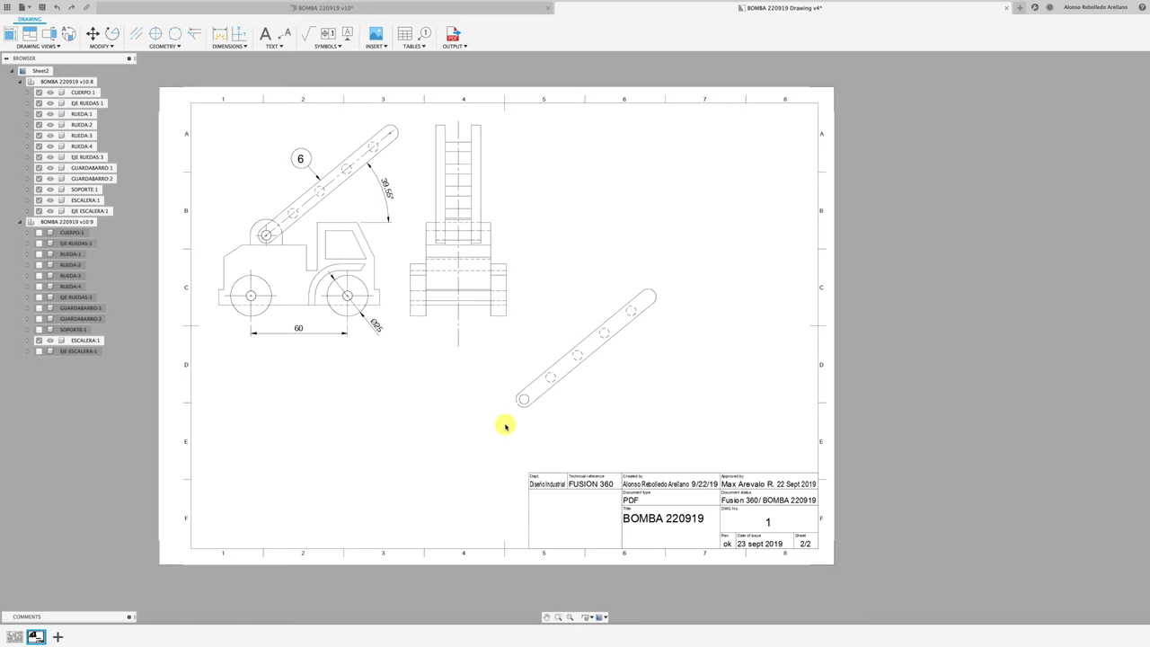
# - Rotate the ladder view about its left end by an angle of 360-39 to make it horizontal
pyautogui.click(554, 411)
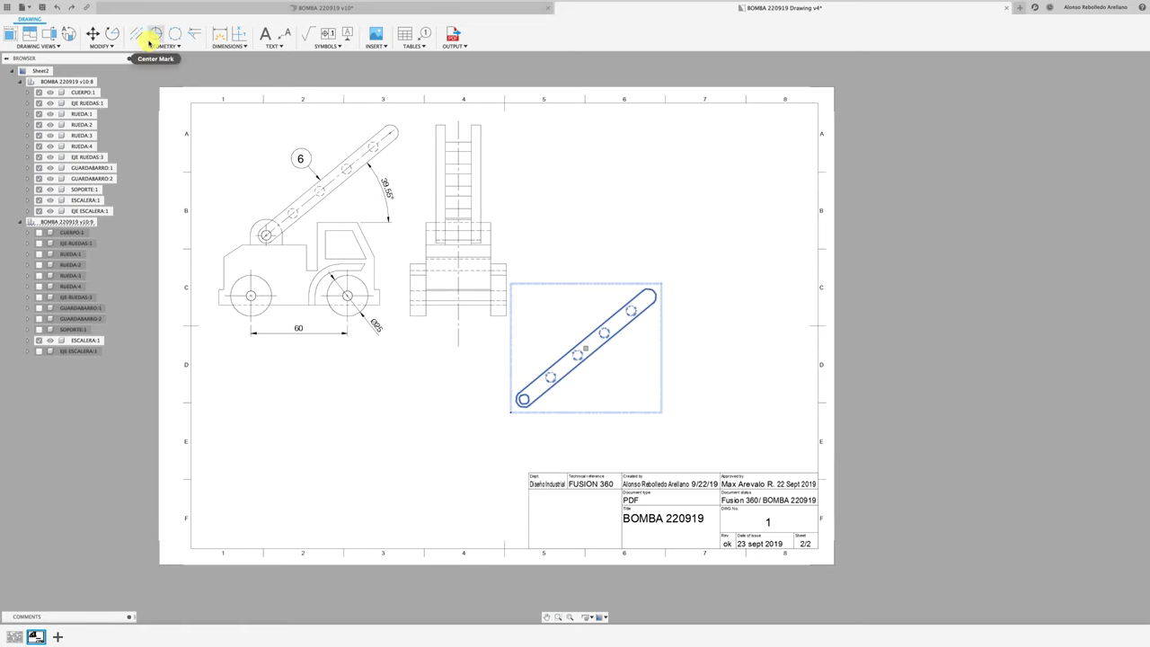
pyautogui.click(112, 34)
pyautogui.click(524, 398)
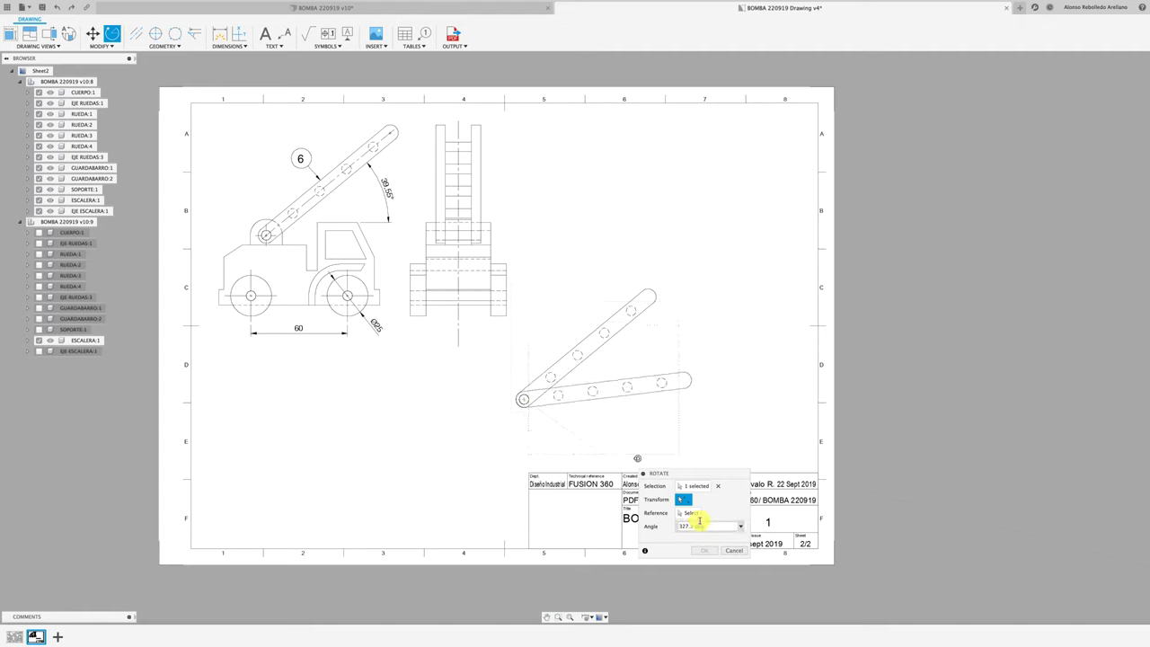
pyautogui.moveTo(701, 526); pyautogui.dragTo(674, 528)
pyautogui.write('360-3')
pyautogui.write('9.55')
pyautogui.press('Return')
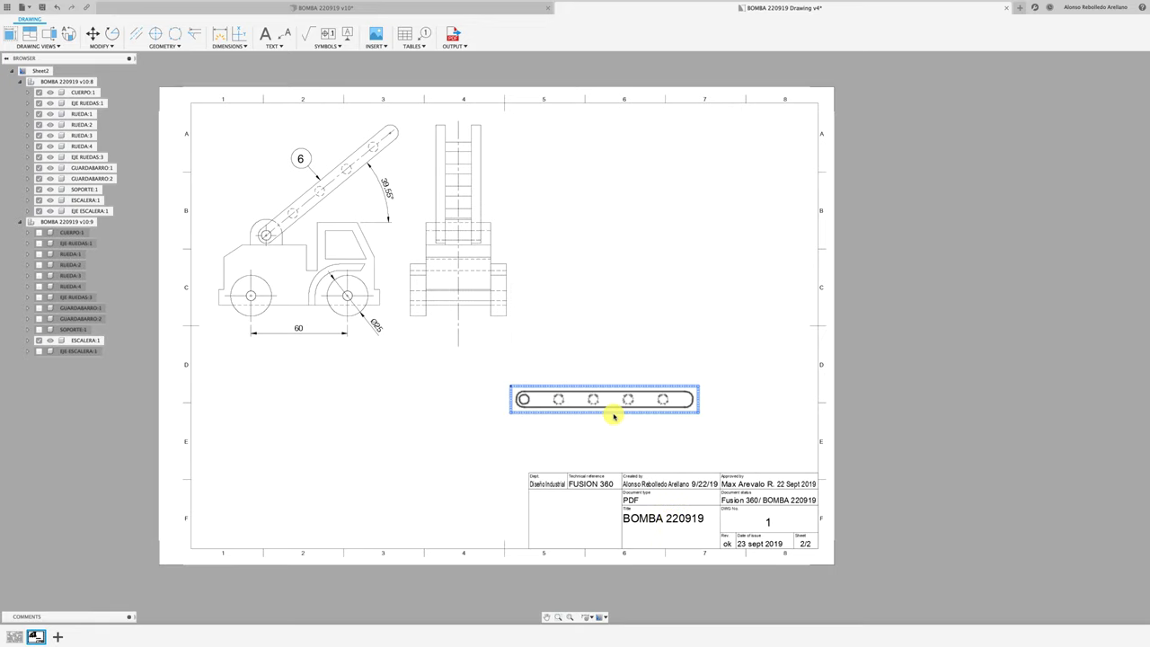
# - Move the horizontal ladder view to the lower left, beneath the truck side view
pyautogui.moveTo(606, 399)
pyautogui.mouseDown()
pyautogui.moveTo(650, 263)
pyautogui.moveTo(657, 112)
pyautogui.mouseUp()
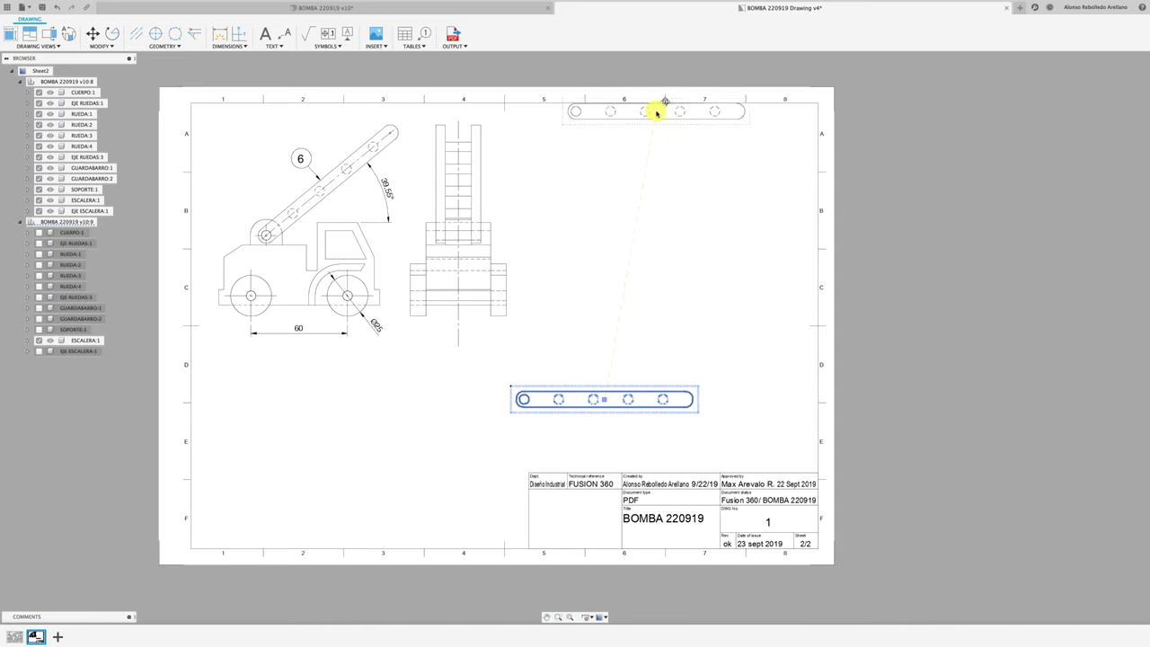
pyautogui.moveTo(657, 113); pyautogui.dragTo(336, 422)
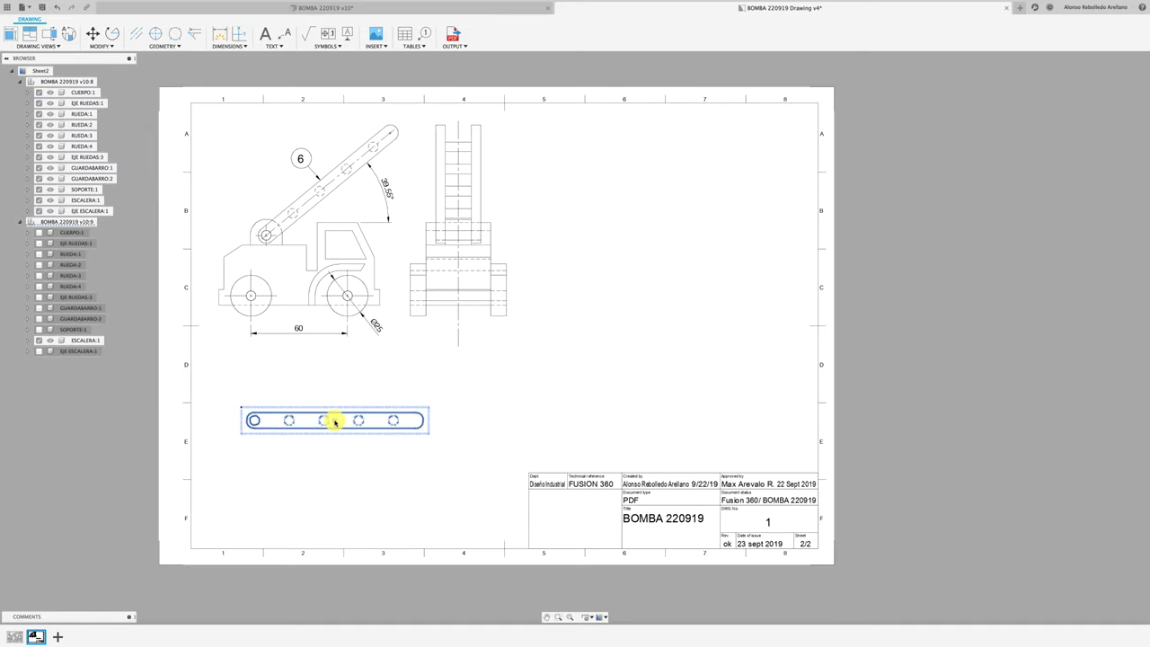
pyautogui.click(419, 428)
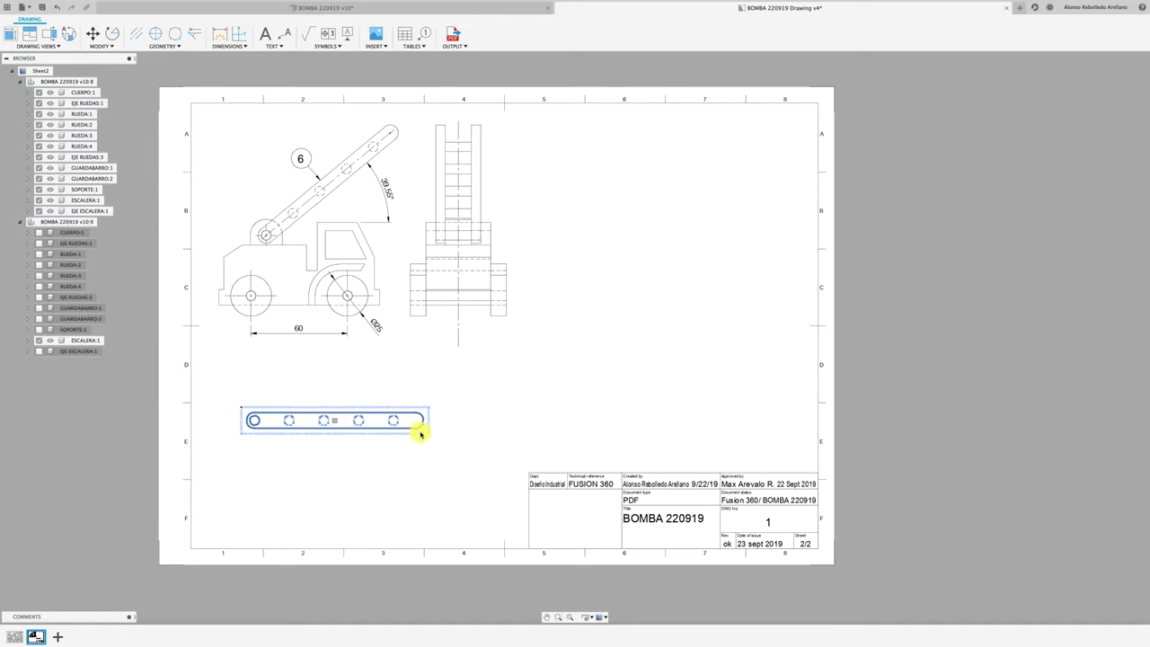
# - Project a view of the ladder's rails and rungs from the horizontal ladder view, placed below it
pyautogui.click(43, 32)
pyautogui.click(345, 490)
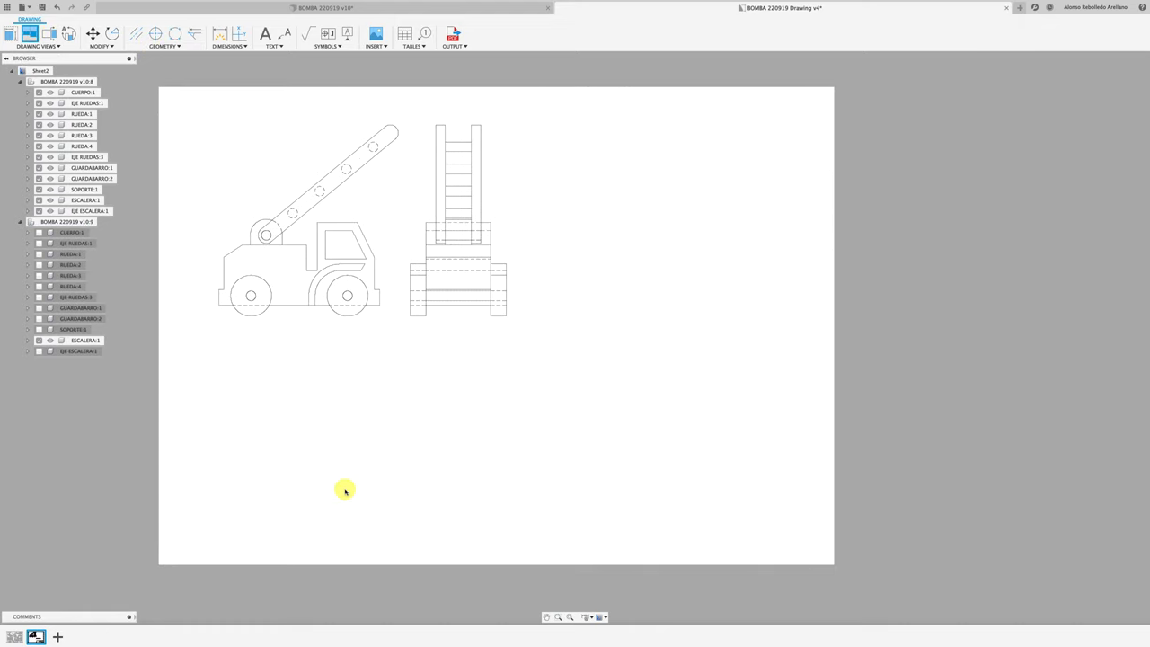
pyautogui.moveTo(465, 420); pyautogui.dragTo(542, 384, button='middle')
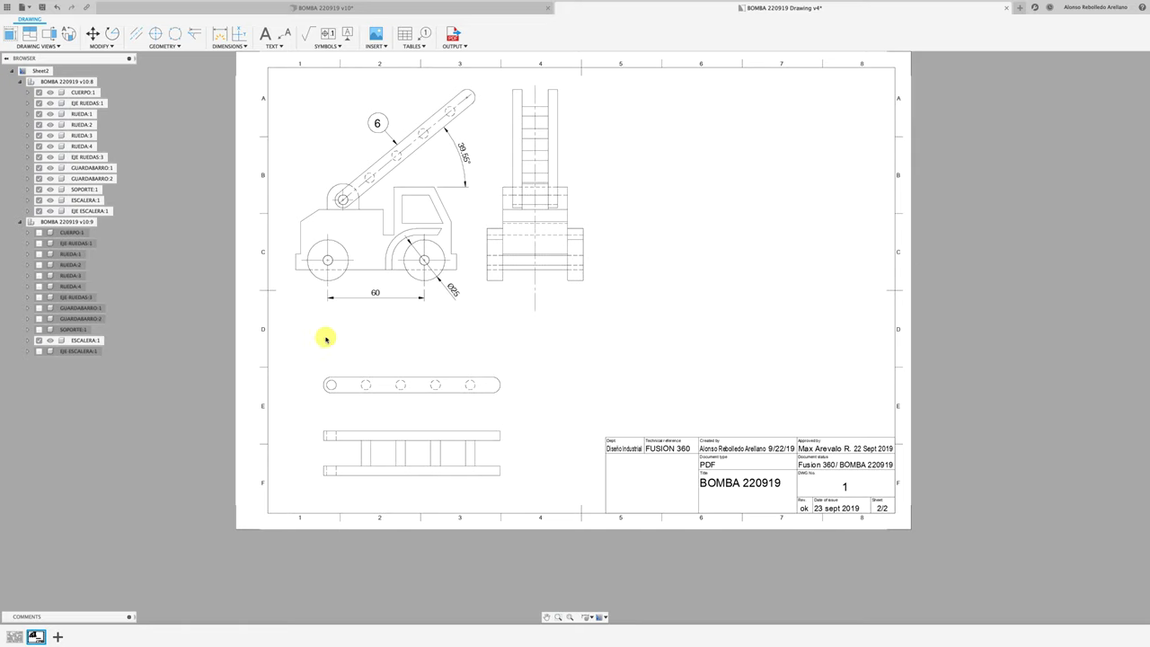
pyautogui.scroll(2, 584, 323)
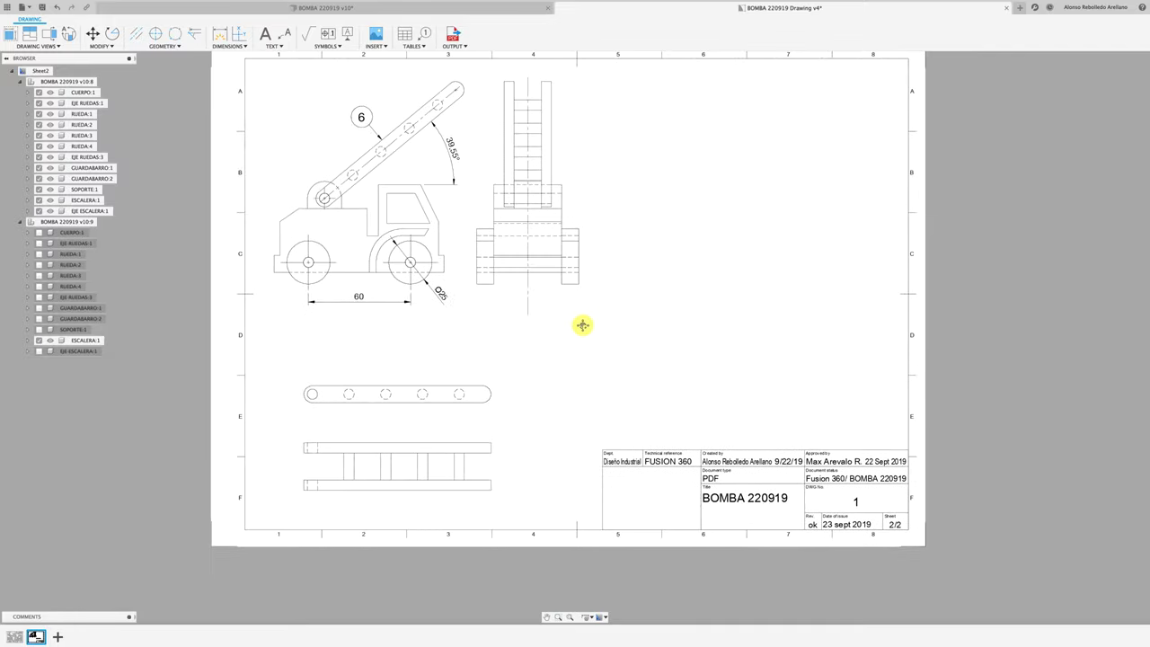